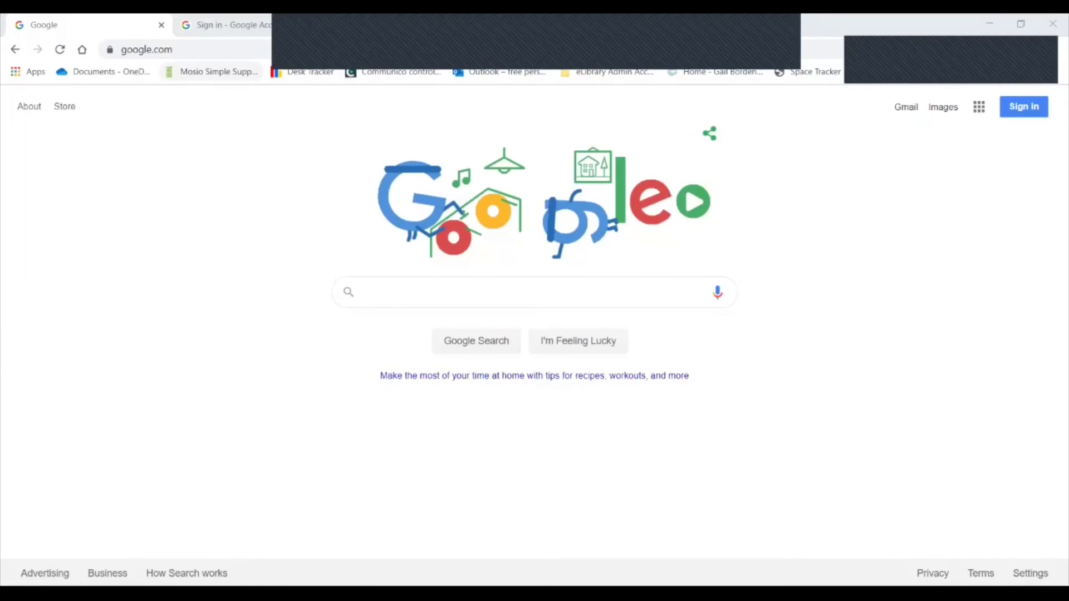
- Sign in to the Google account with its e-mail address and password, and confirm the account recovery details
{"action": "key", "text": "ctrl+l"}
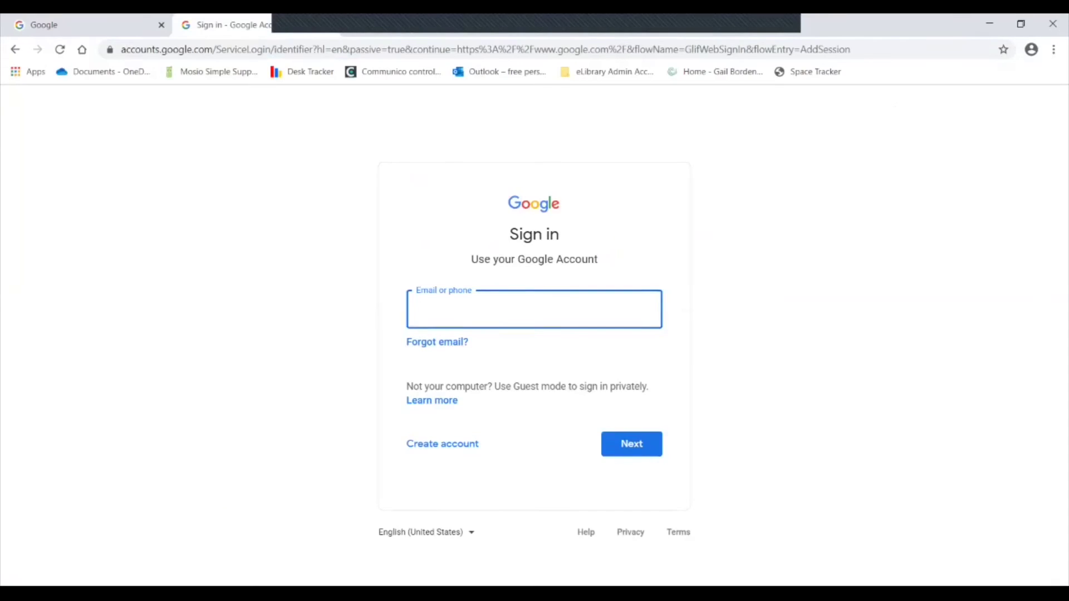
{"action": "key", "text": "ctrl+v"}
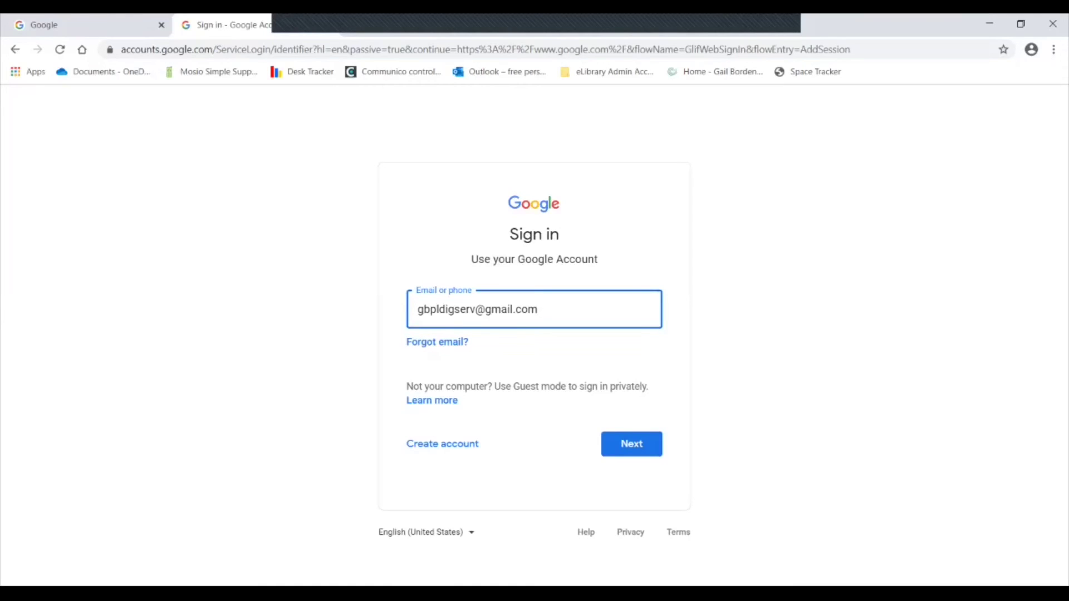
{"action": "key", "text": "Return"}
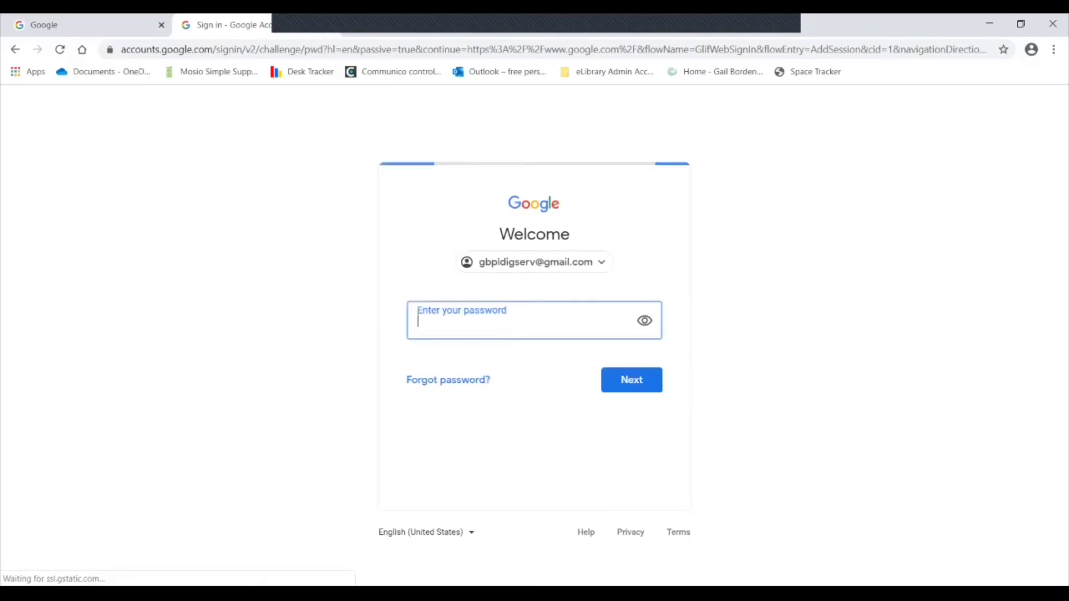
{"action": "type", "text": "•••••••••"}
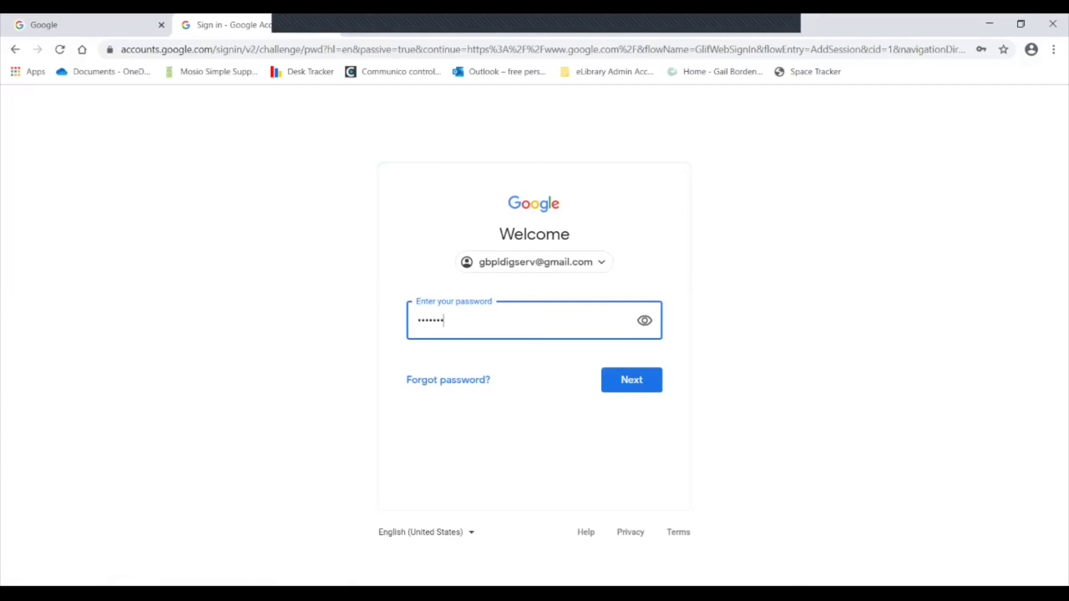
{"action": "key", "text": "Return"}
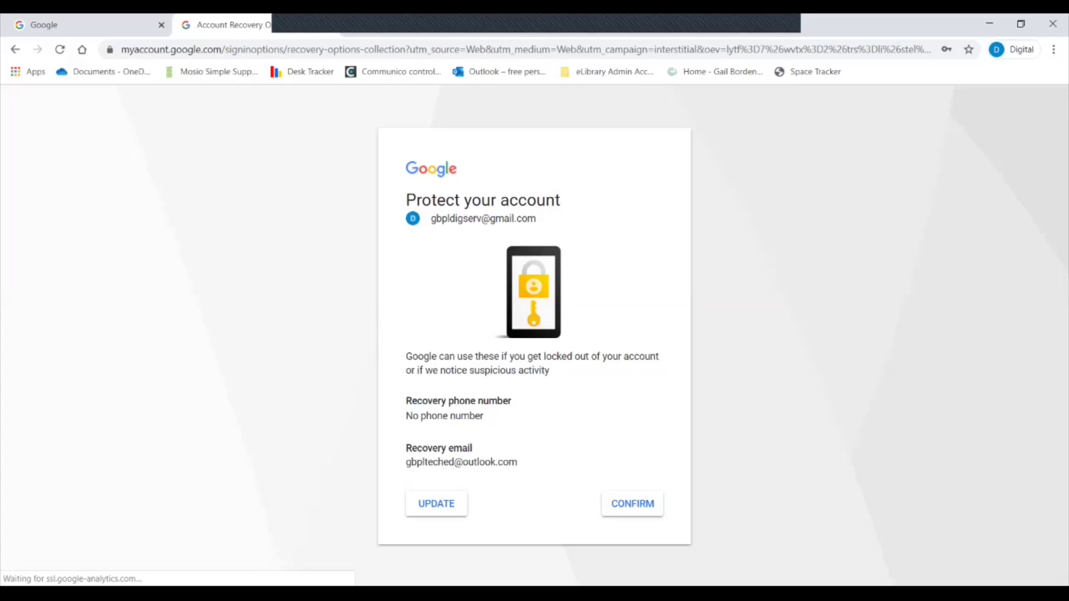
{"action": "left_click", "coordinate": [632, 504]}
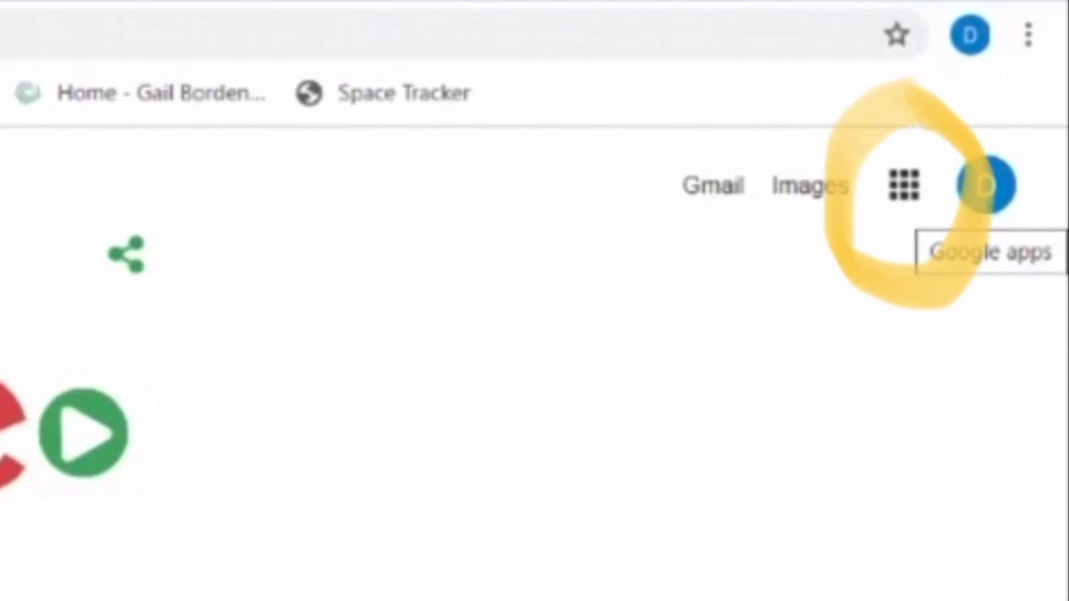
- Look through the available Google apps and open Google Docs
{"action": "left_click", "coordinate": [904, 185]}
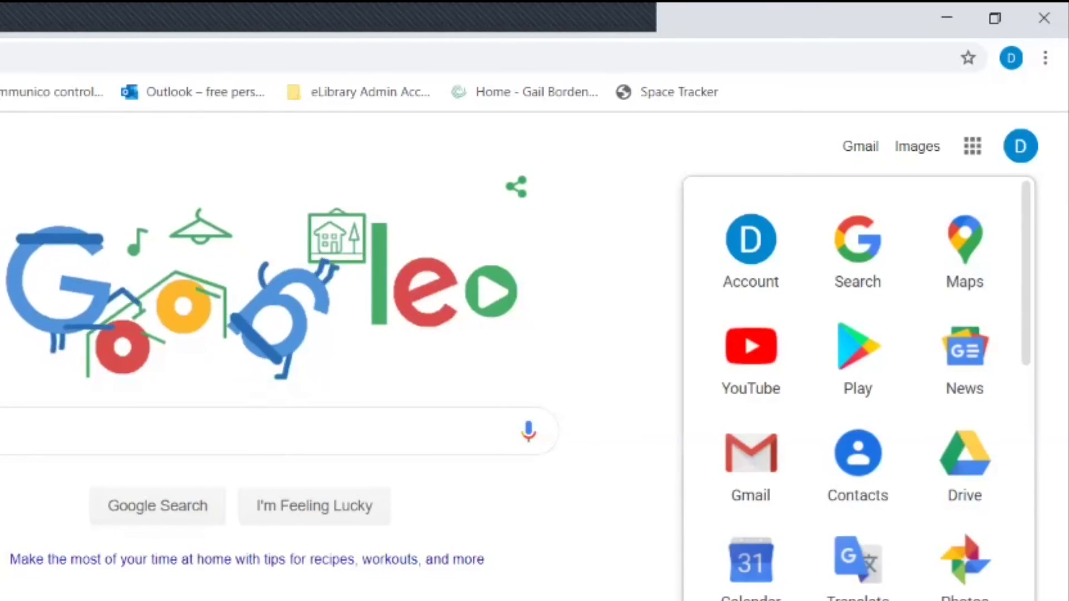
{"action": "scroll", "coordinate": [857, 390], "scroll_direction": "down", "scroll_amount": 1}
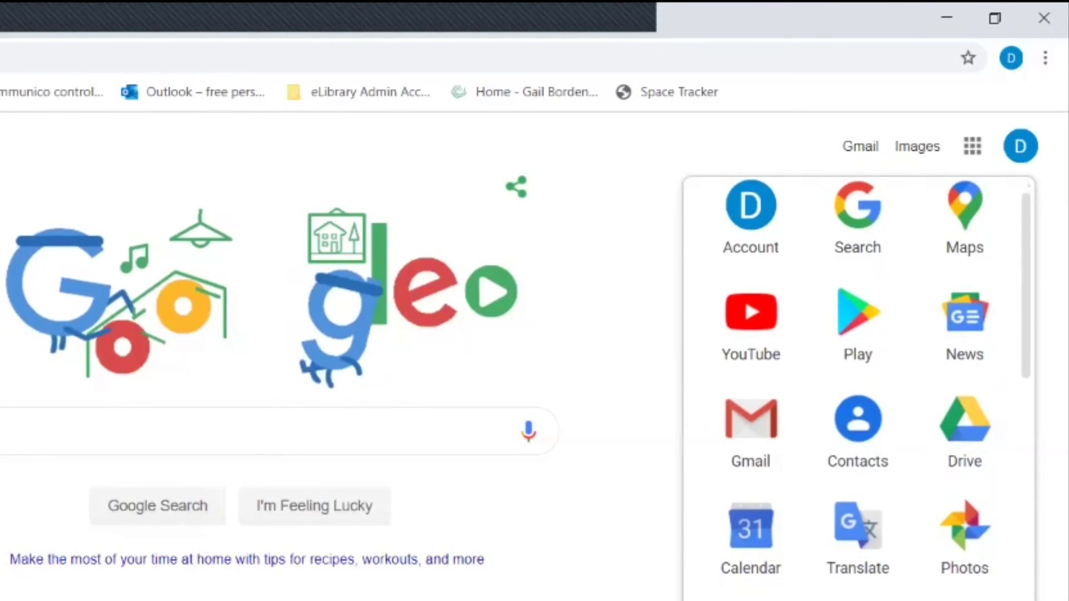
{"action": "scroll", "coordinate": [857, 390], "scroll_direction": "down", "scroll_amount": 3}
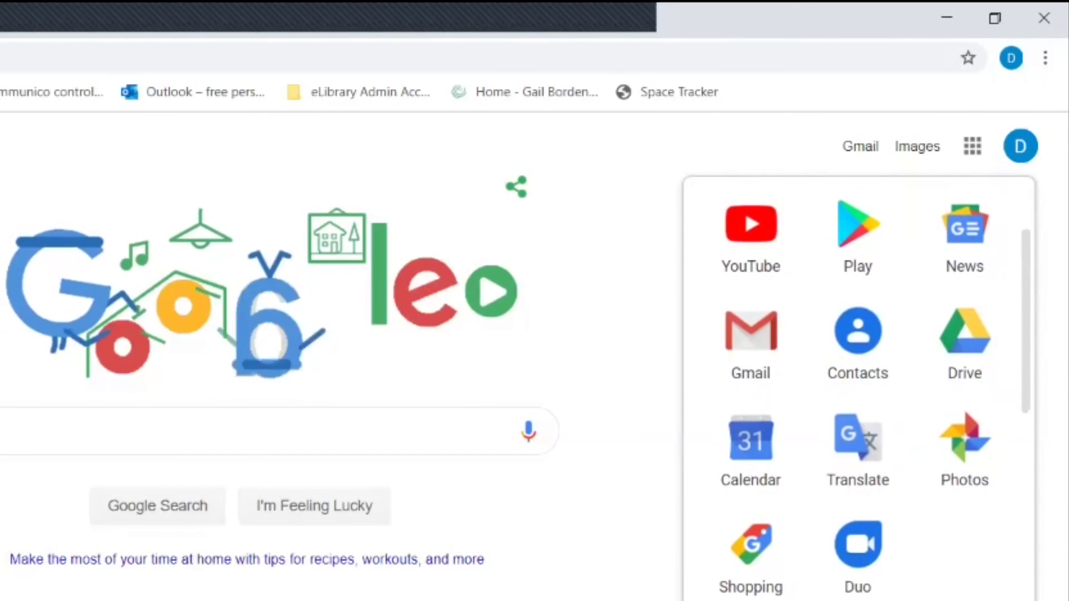
{"action": "scroll", "coordinate": [857, 390], "scroll_direction": "down", "scroll_amount": 4}
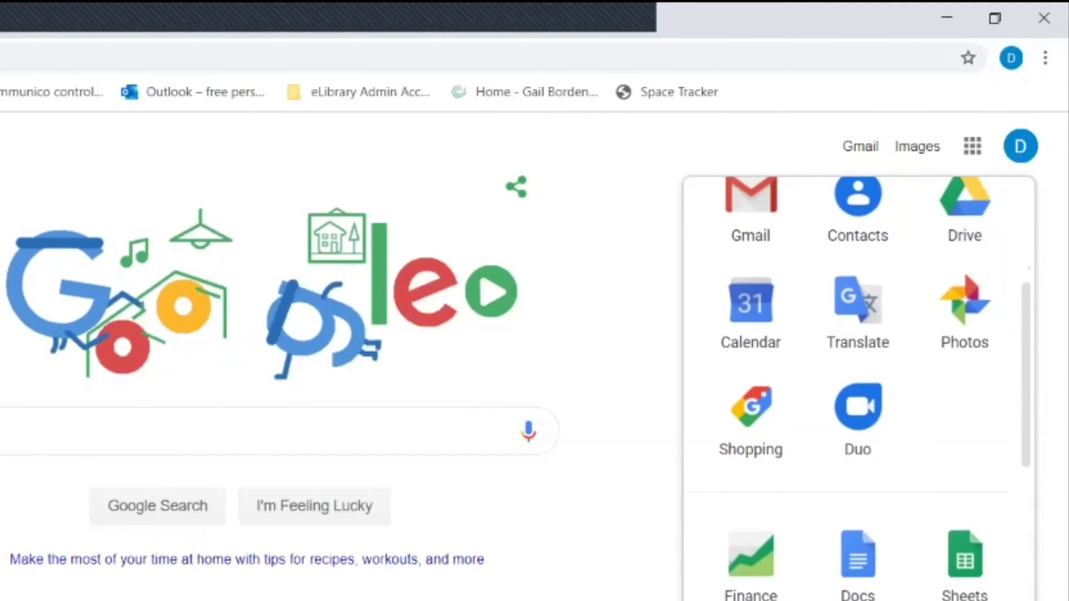
{"action": "scroll", "coordinate": [857, 390], "scroll_direction": "down", "scroll_amount": 3}
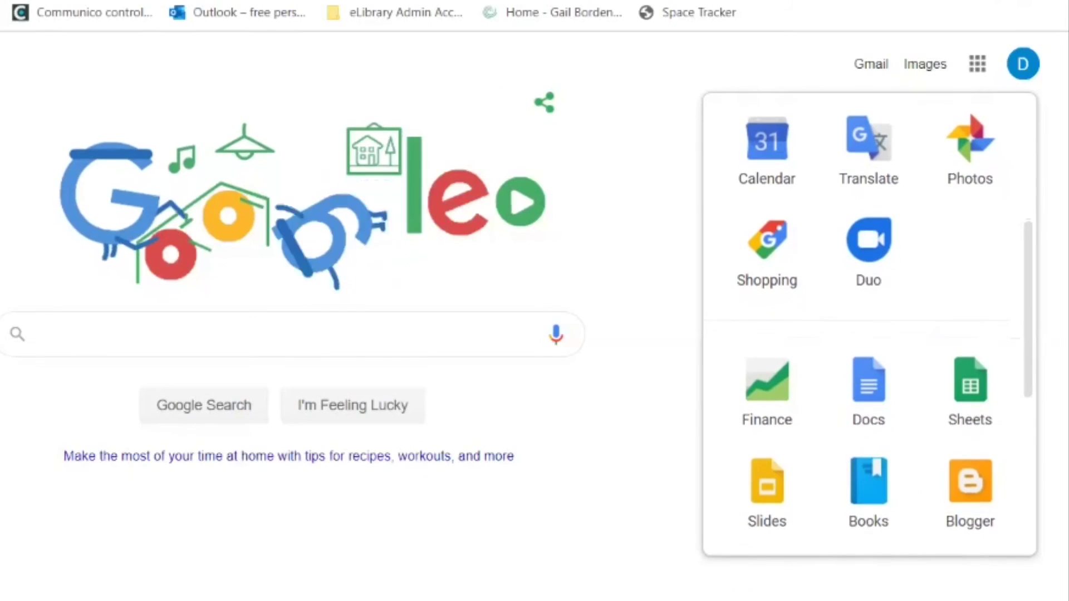
{"action": "scroll", "coordinate": [868, 323], "scroll_direction": "down", "scroll_amount": 3}
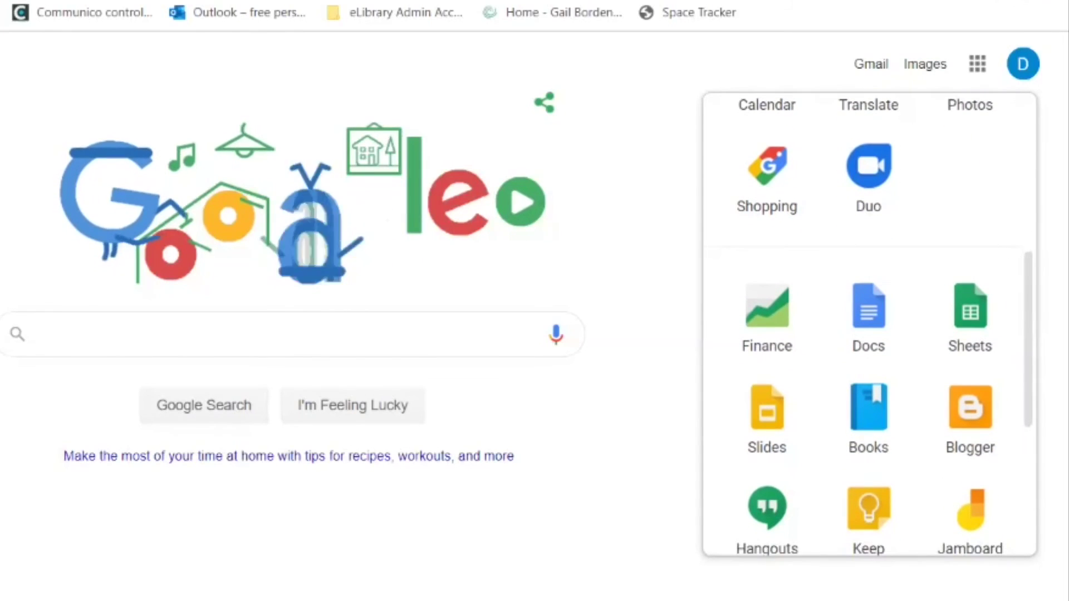
{"action": "scroll", "coordinate": [868, 323], "scroll_direction": "down", "scroll_amount": 1}
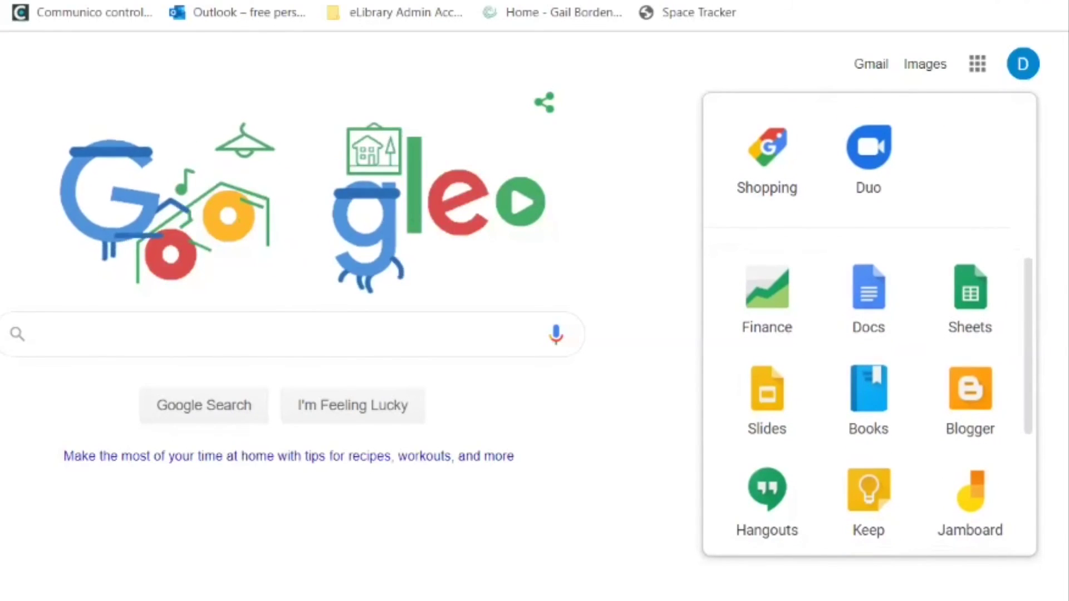
{"action": "scroll", "coordinate": [868, 323], "scroll_direction": "down", "scroll_amount": 1}
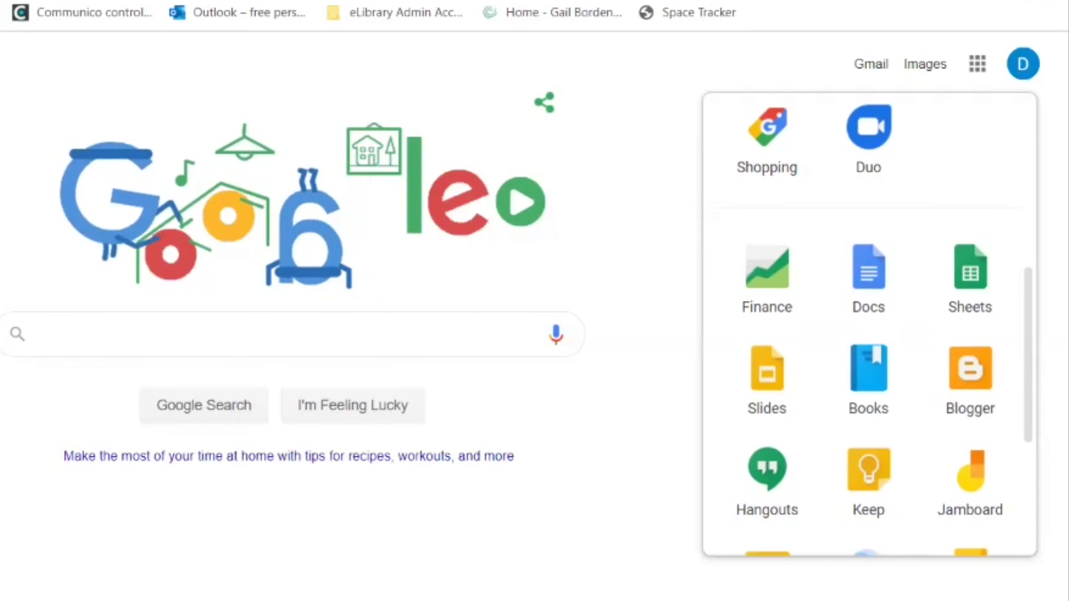
{"action": "scroll", "coordinate": [869, 323], "scroll_direction": "down", "scroll_amount": 1}
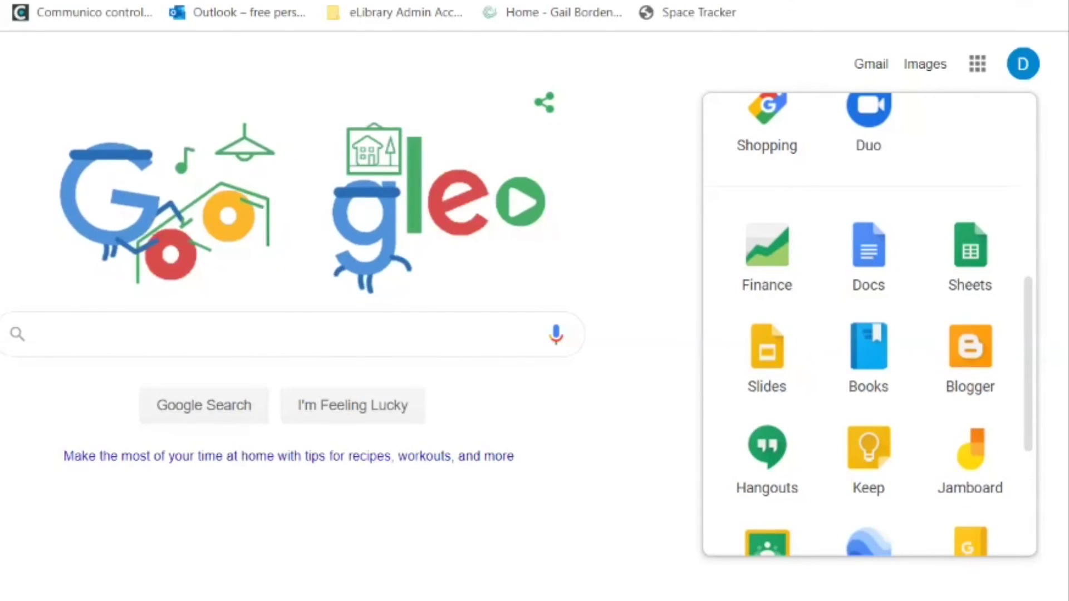
{"action": "scroll", "coordinate": [869, 323], "scroll_direction": "down", "scroll_amount": 2}
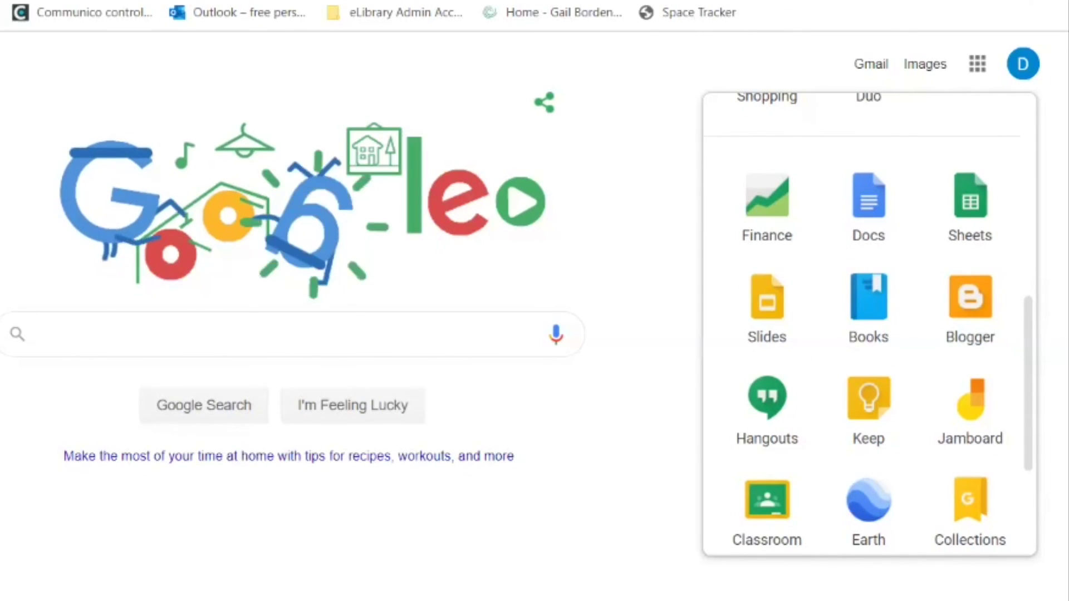
{"action": "scroll", "coordinate": [869, 323], "scroll_direction": "up", "scroll_amount": 2}
{"action": "scroll", "coordinate": [868, 323], "scroll_direction": "up", "scroll_amount": 2}
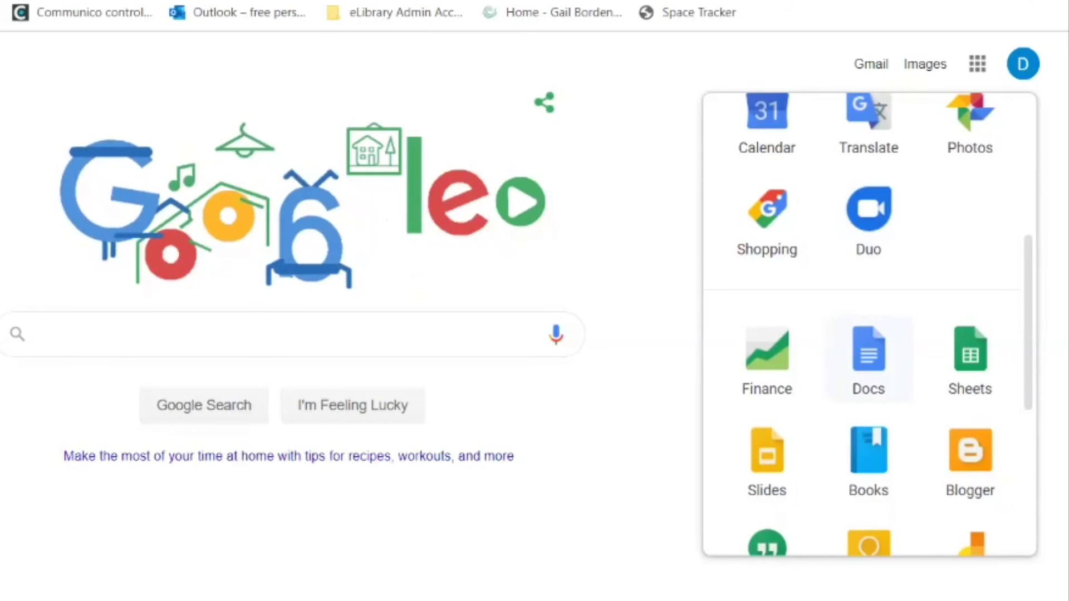
{"action": "left_click", "coordinate": [868, 356]}
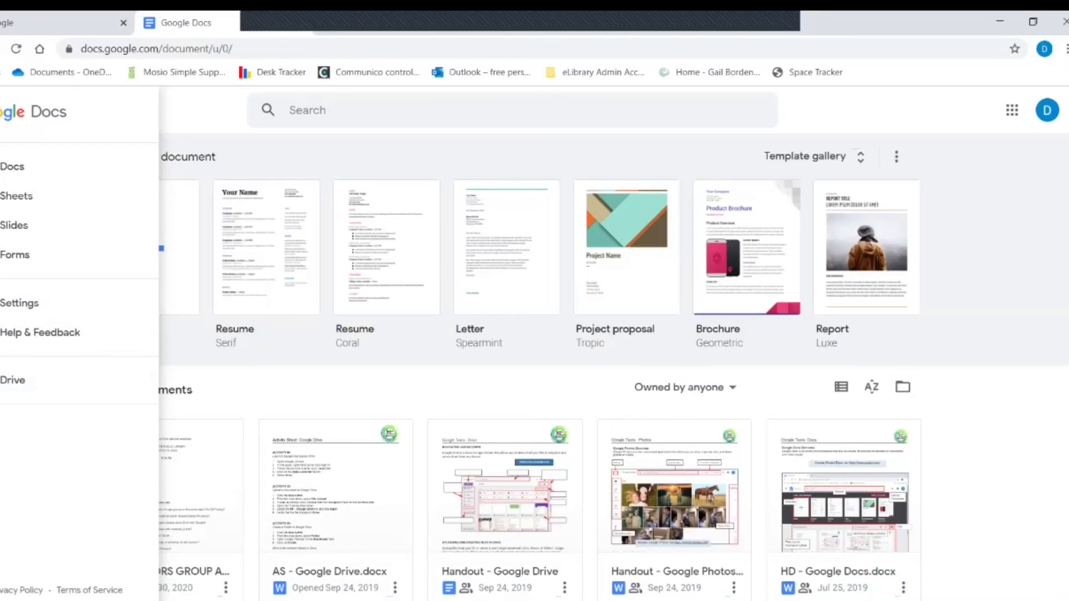
- Dismiss the Docs navigation menu and create a new blank document
{"action": "left_click", "coordinate": [613, 167]}
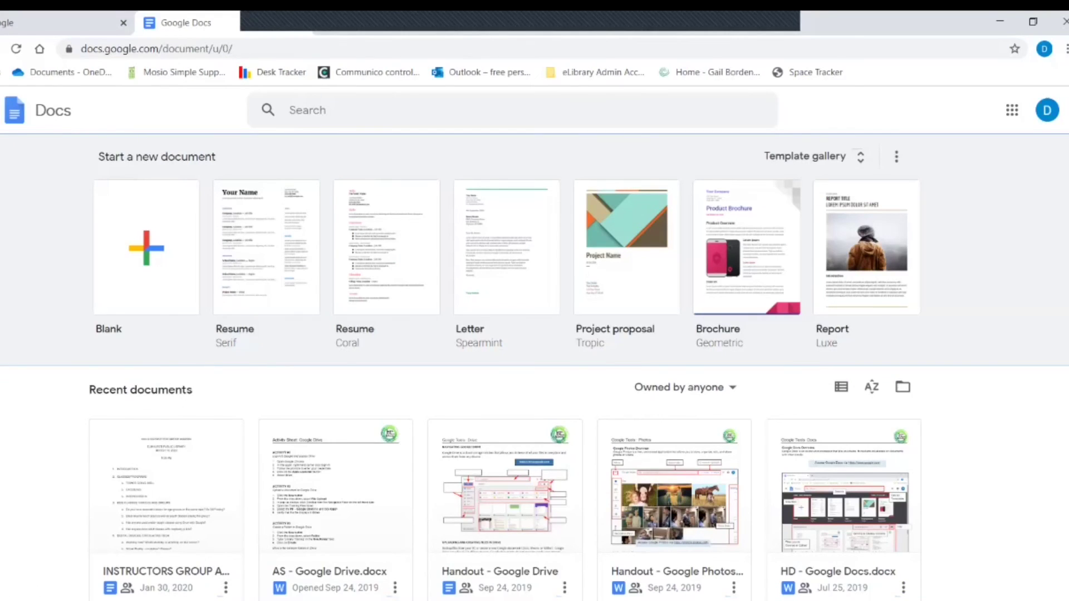
{"action": "left_click", "coordinate": [300, 110]}
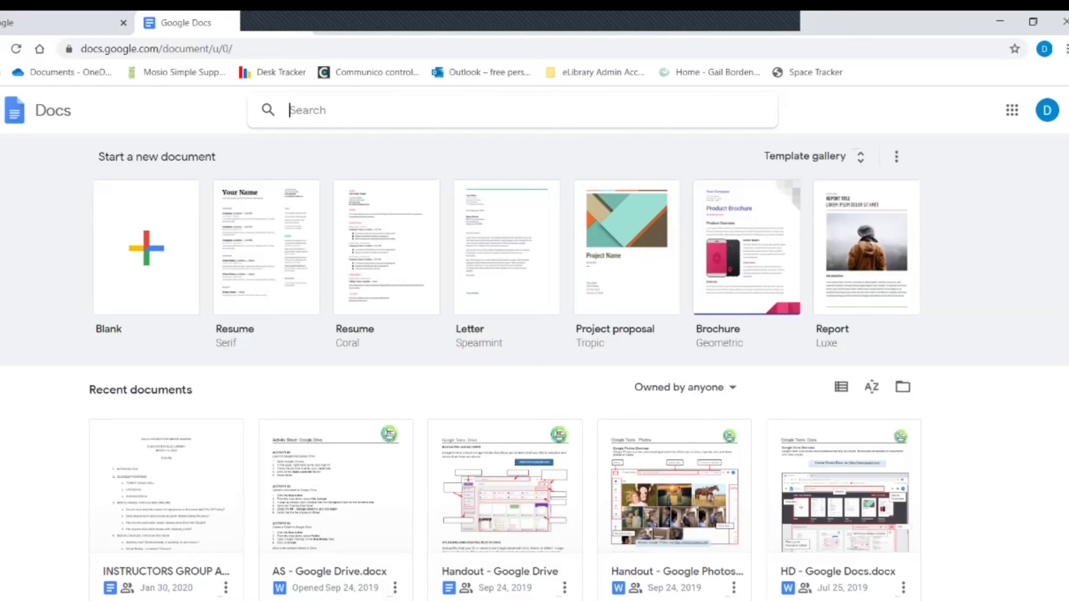
{"action": "left_click", "coordinate": [146, 248]}
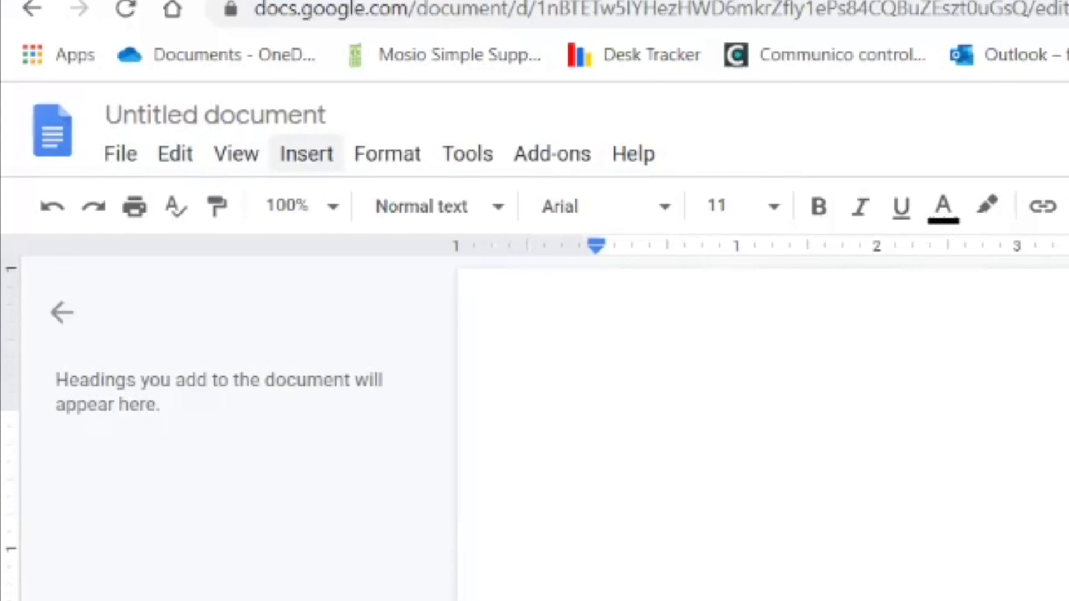
- Examine the options for inserting images and charts, for formatting text and alignment, and the available font sizes
{"action": "left_click", "coordinate": [307, 154]}
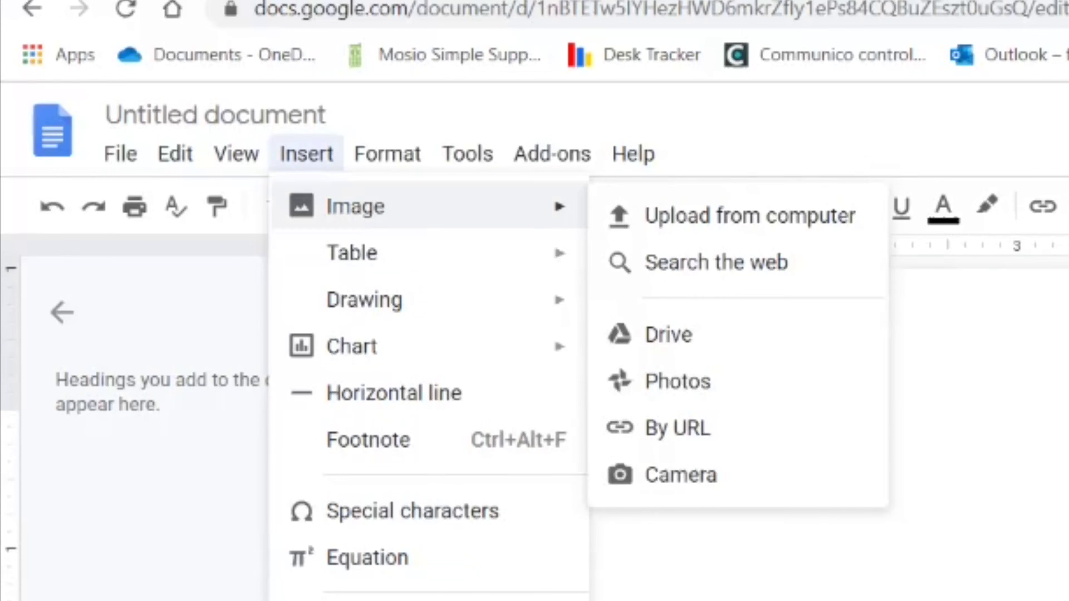
{"action": "mouse_move", "coordinate": [389, 346]}
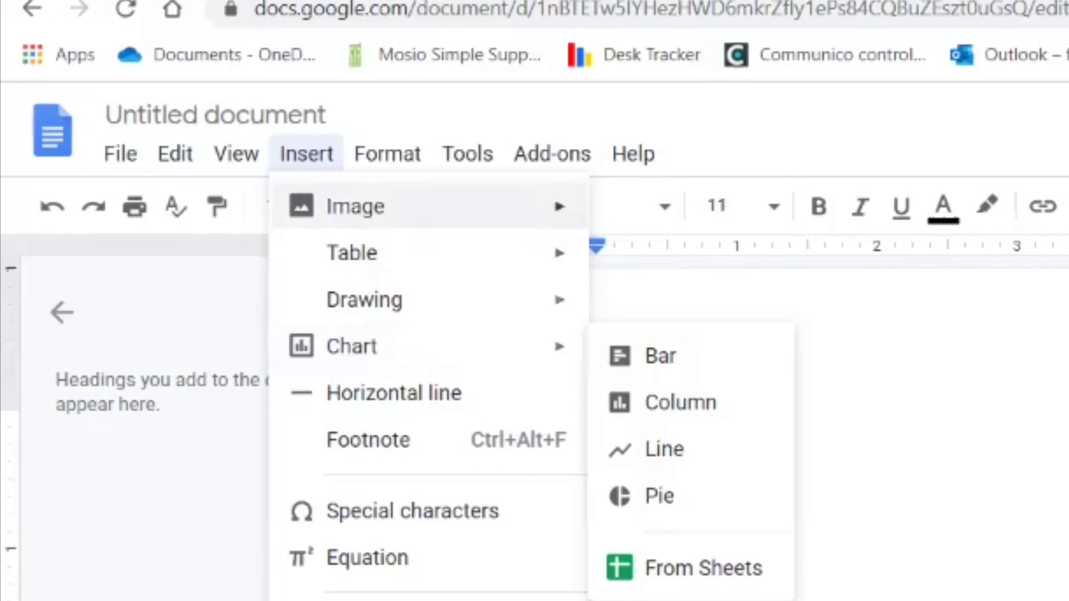
{"action": "mouse_move", "coordinate": [387, 153]}
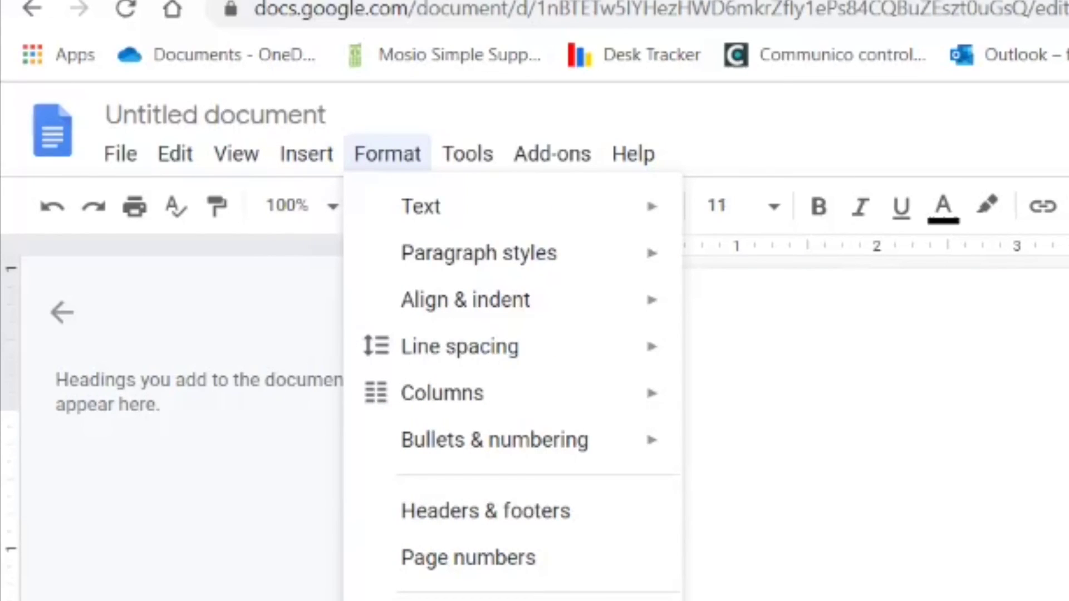
{"action": "mouse_move", "coordinate": [423, 207]}
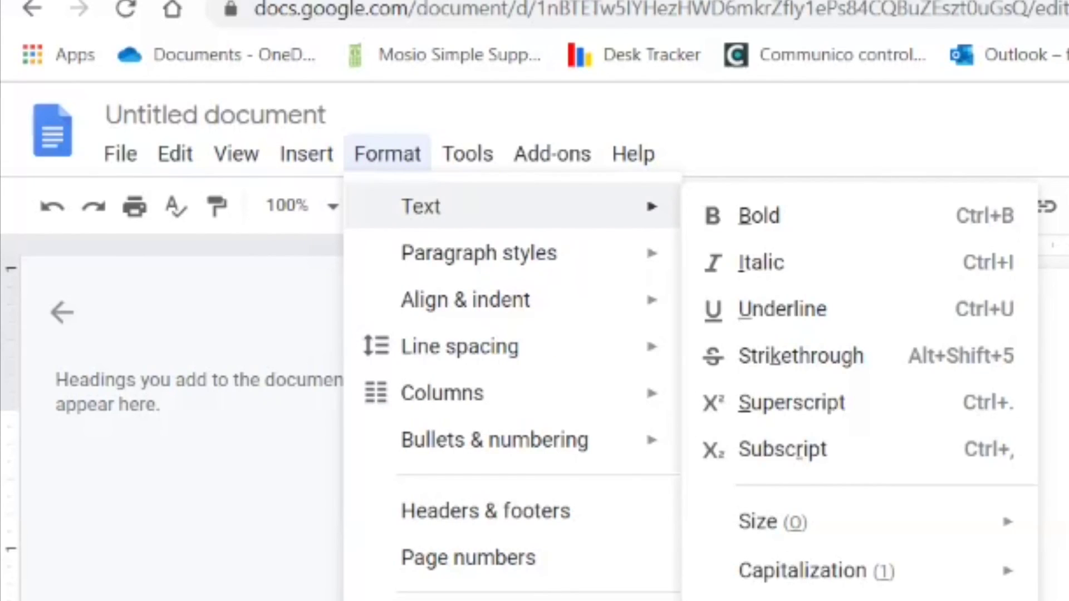
{"action": "mouse_move", "coordinate": [479, 254]}
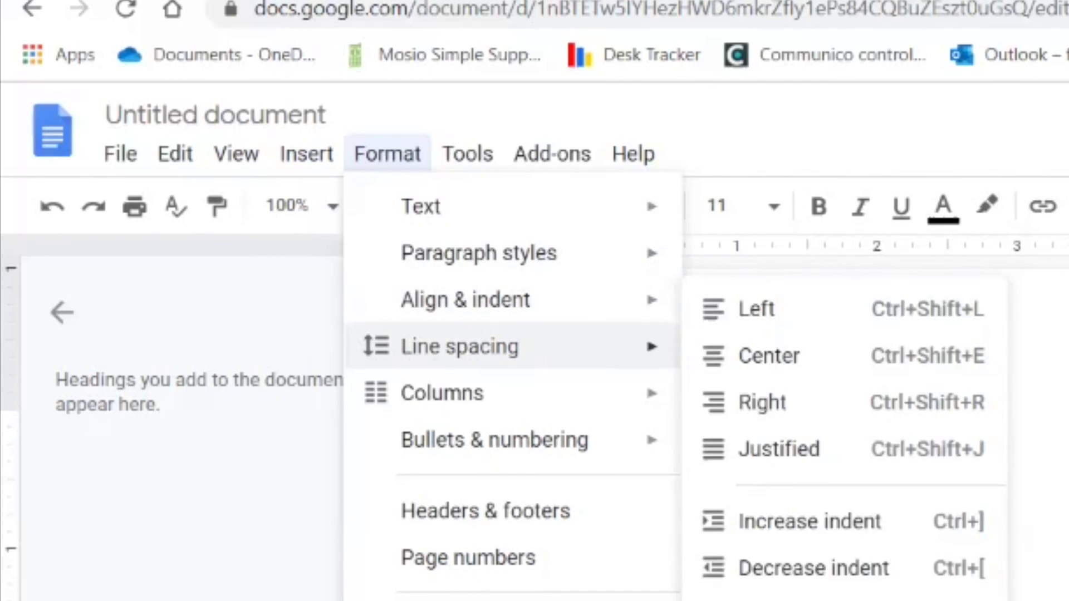
{"action": "mouse_move", "coordinate": [460, 347]}
{"action": "mouse_move", "coordinate": [442, 393]}
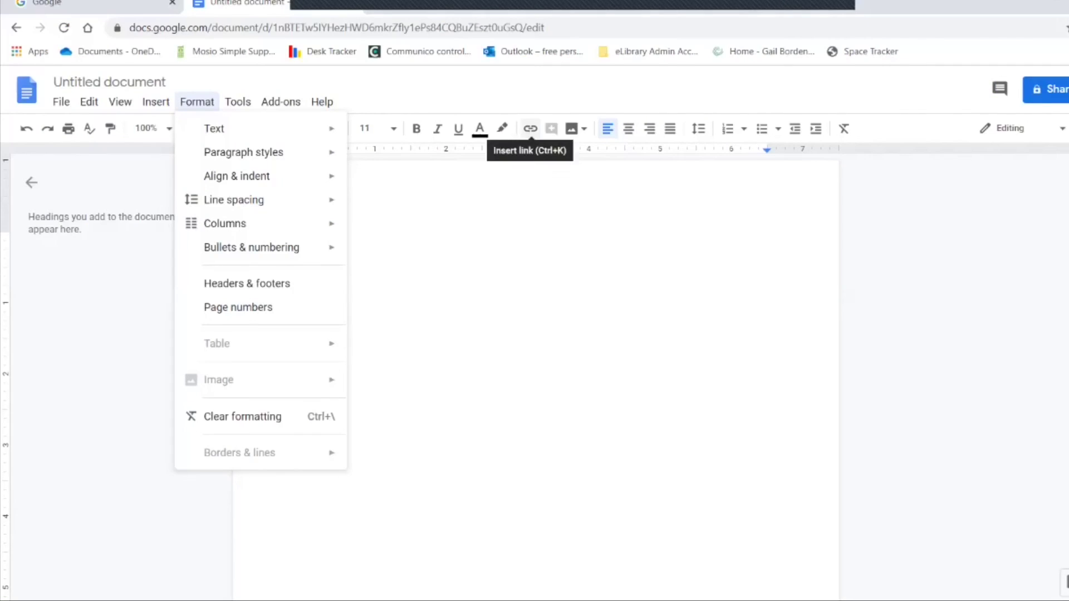
{"action": "key", "text": "Escape"}
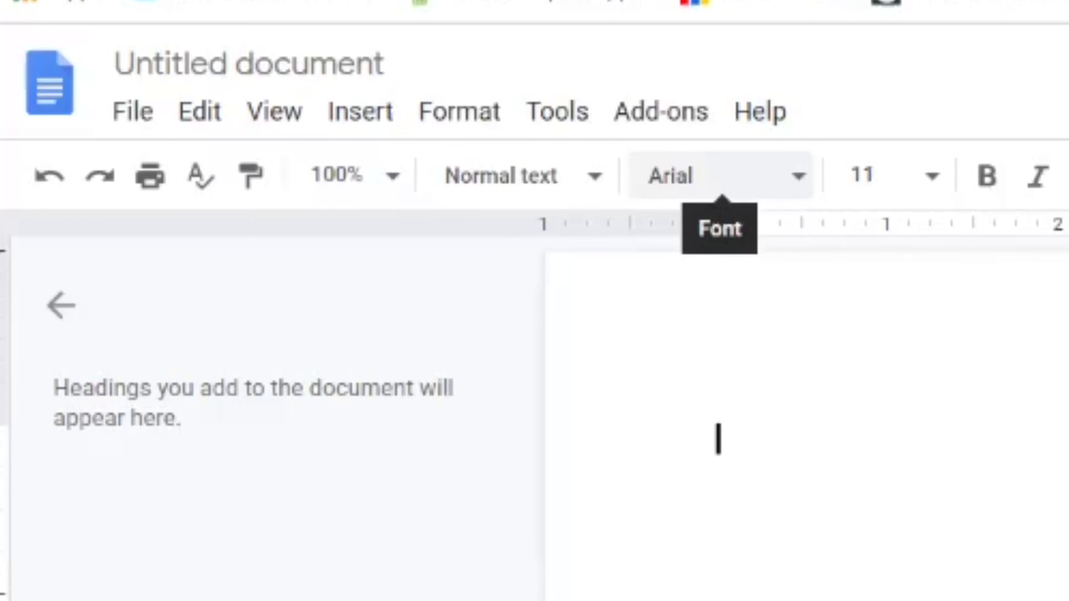
{"action": "left_click", "coordinate": [932, 176]}
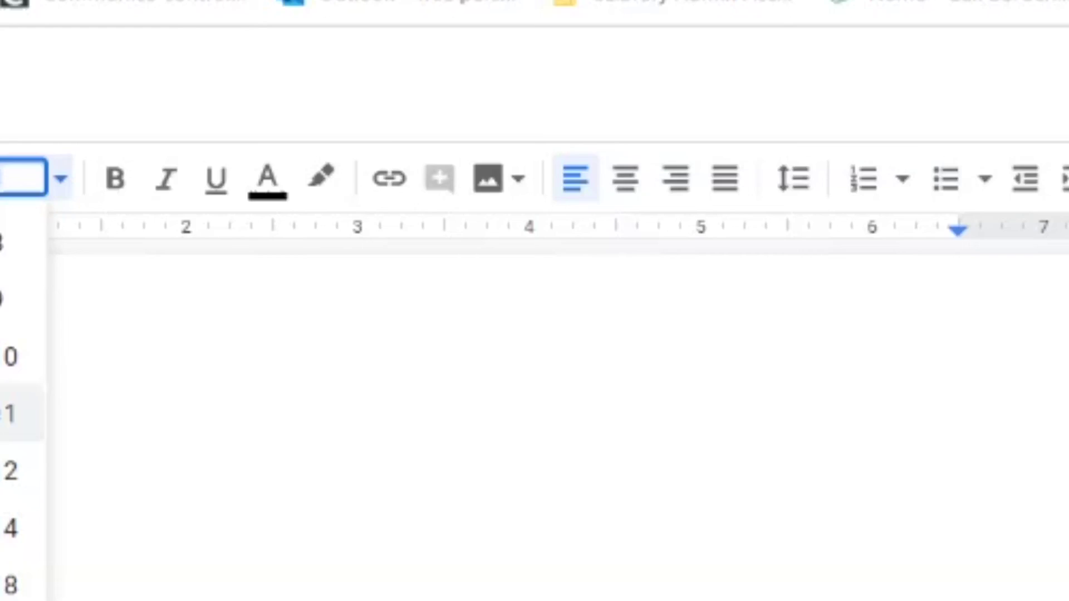
{"action": "key", "text": "Escape"}
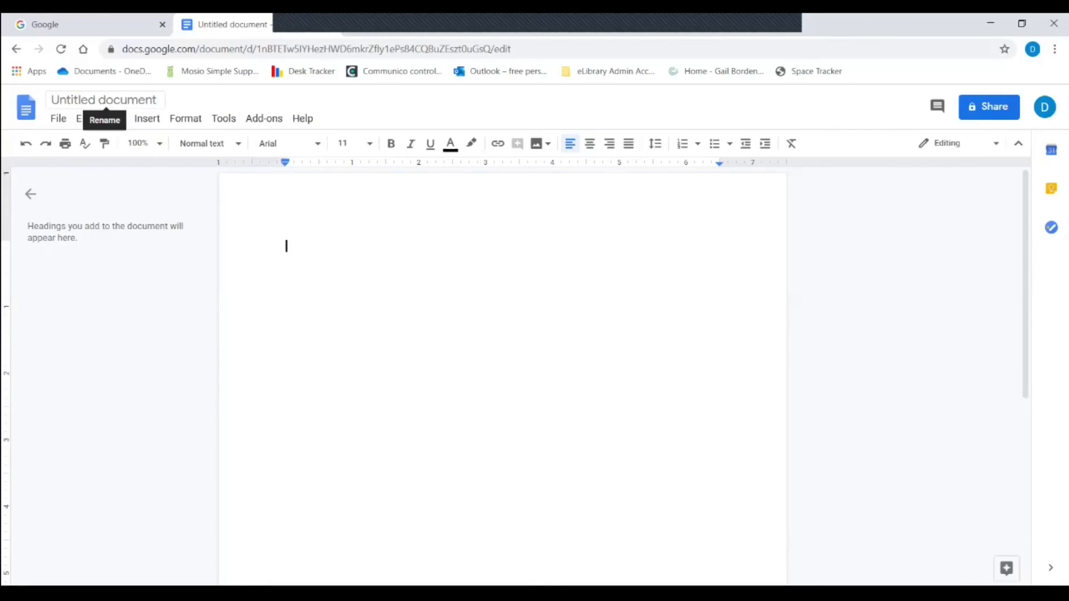
- Rename the untitled document as "GBPLD Rocks!"
{"action": "left_click", "coordinate": [104, 100]}
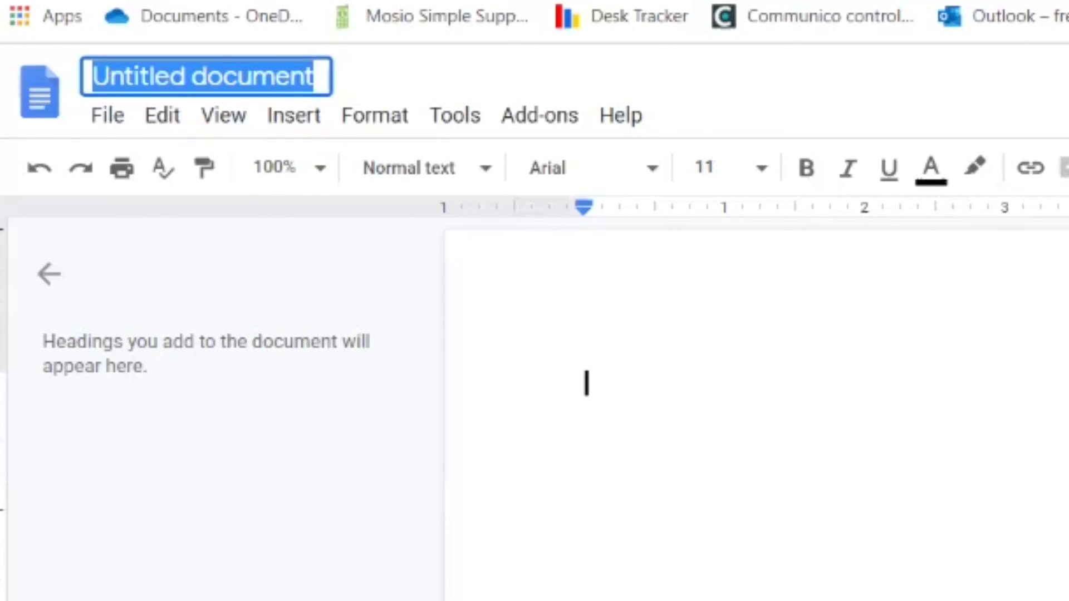
{"action": "type", "text": "GBP"}
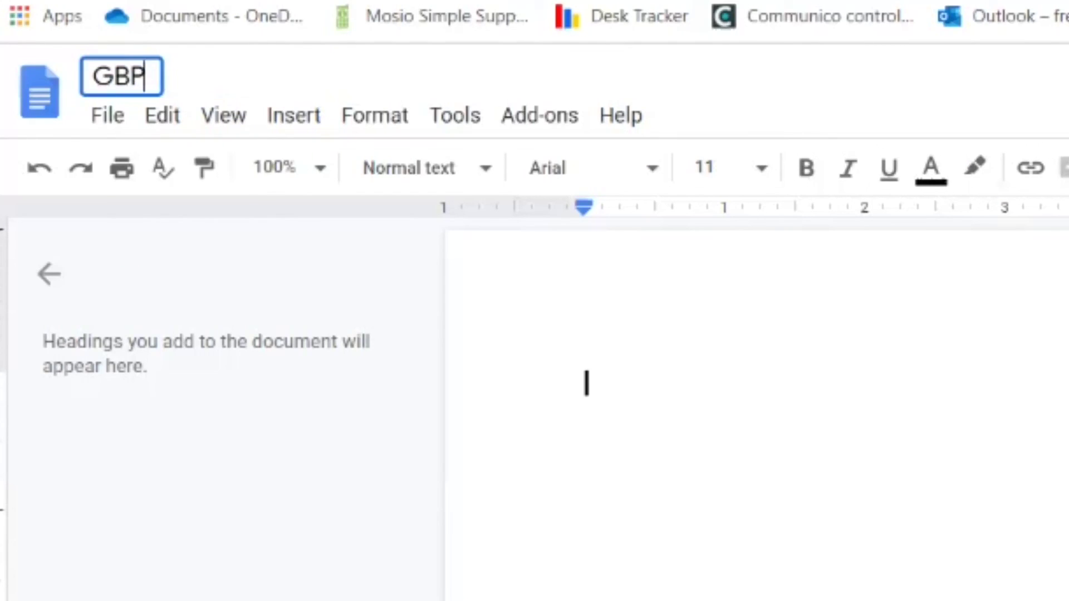
{"action": "type", "text": "LD Rocks"}
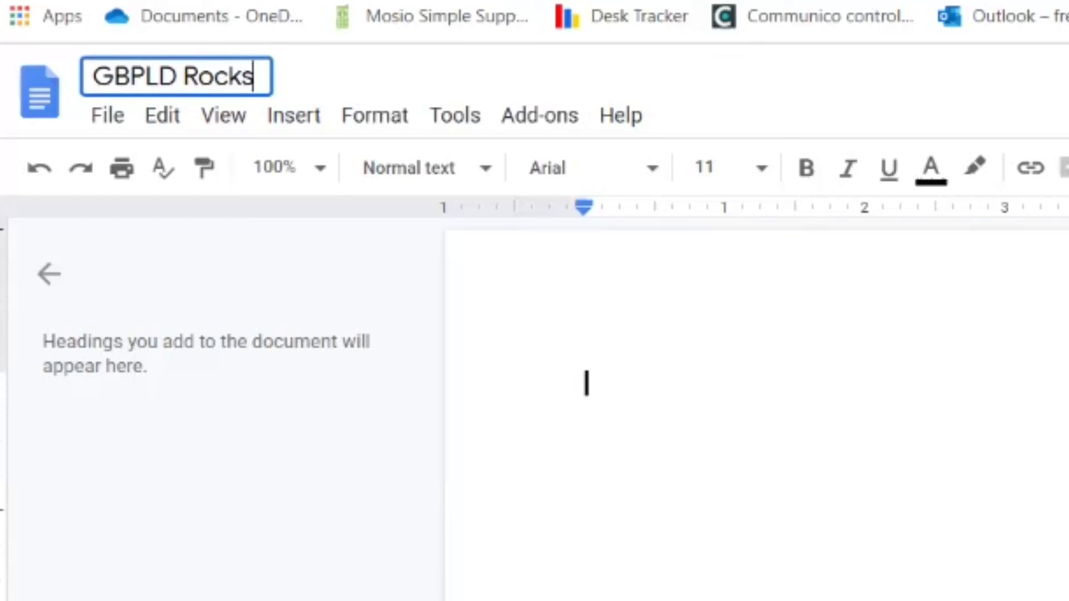
{"action": "type", "text": "!"}
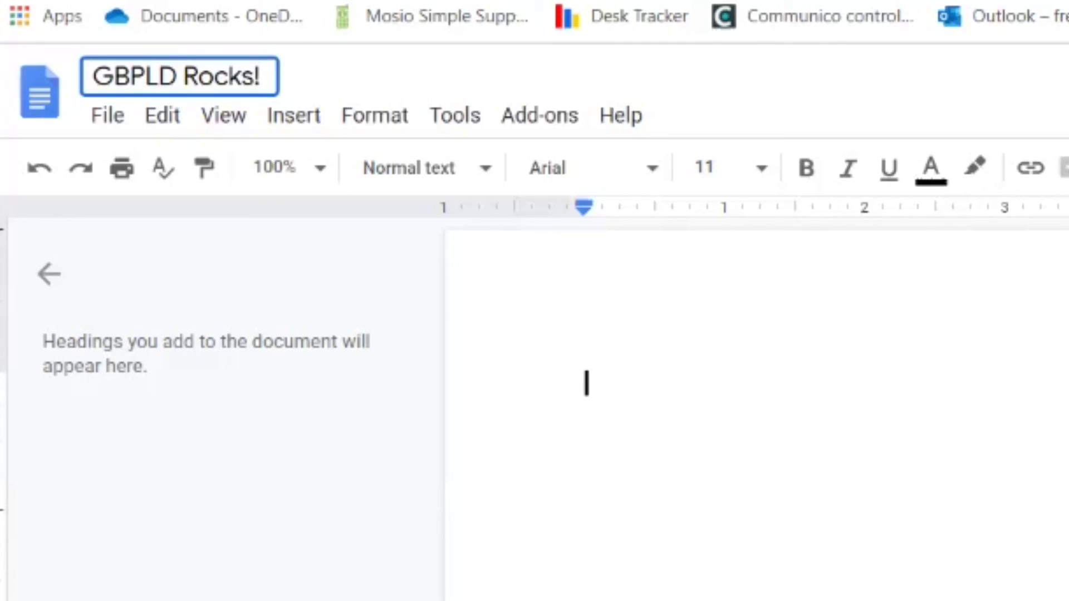
{"action": "key", "text": "Return"}
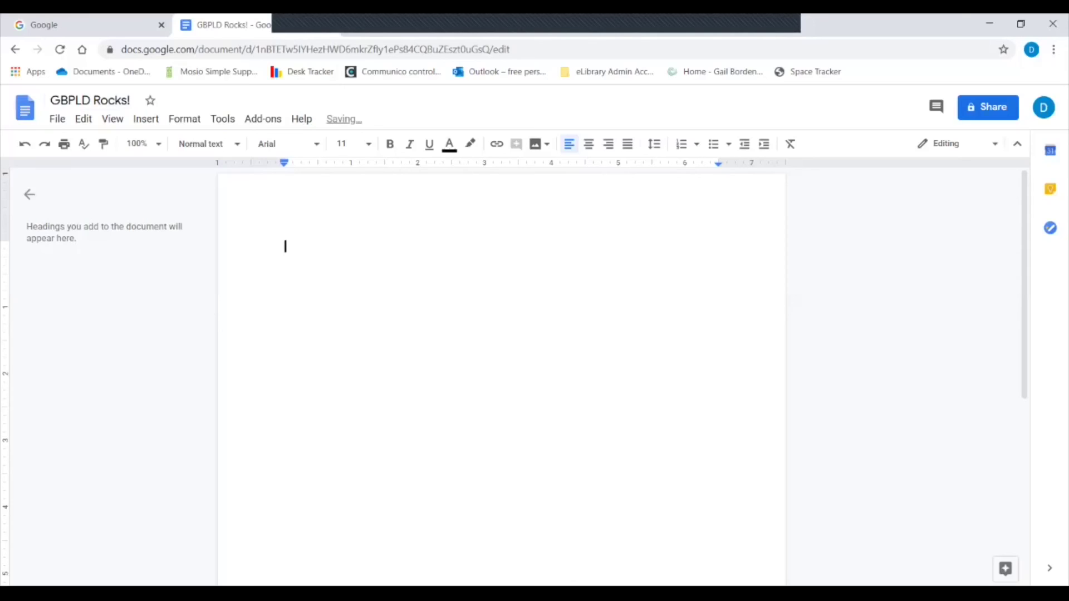
- Enter three spaced lines in the document: "Gail Borden Public Library District Rocks!", the librarian's name, and "May 7, 2020"
{"action": "type", "text": "Gail Borden Public Lib"}
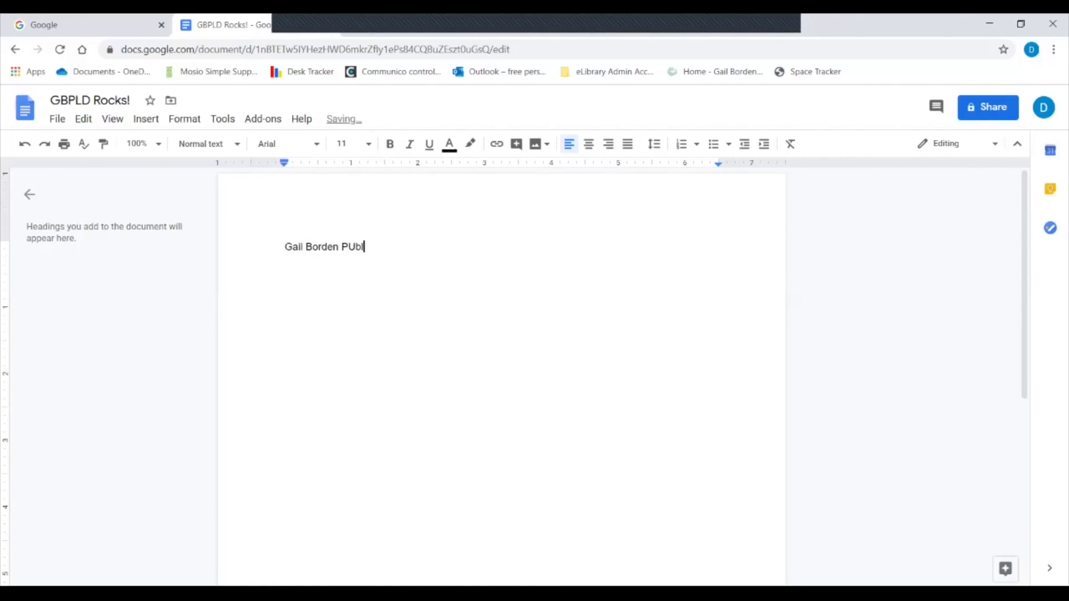
{"action": "type", "text": "rary District Rocks!"}
{"action": "key", "text": "Return"}
{"action": "key", "text": "Return"}
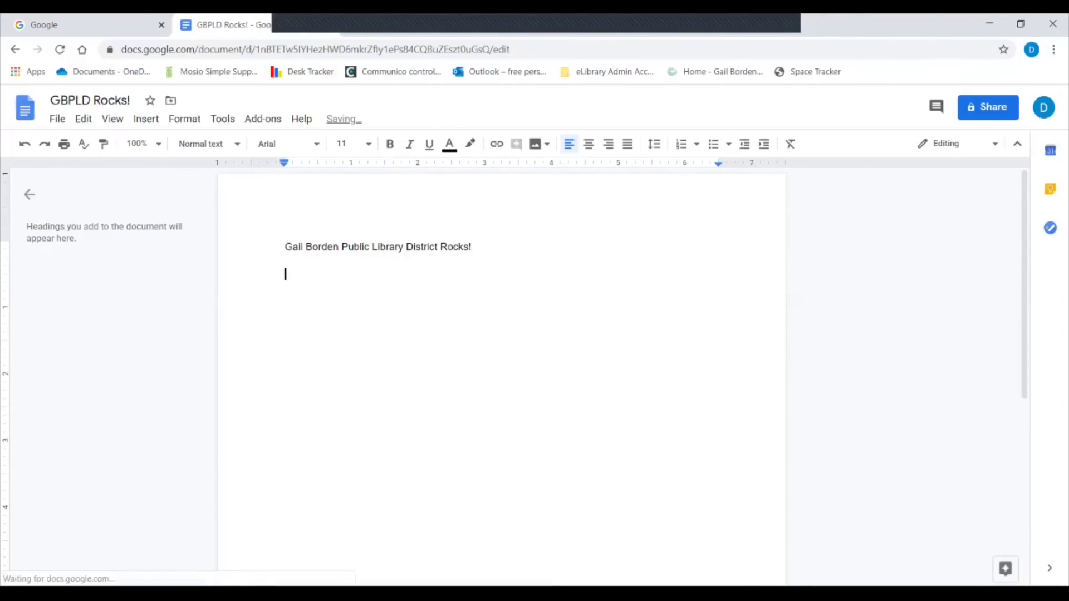
{"action": "type", "text": "Librarian Ben"}
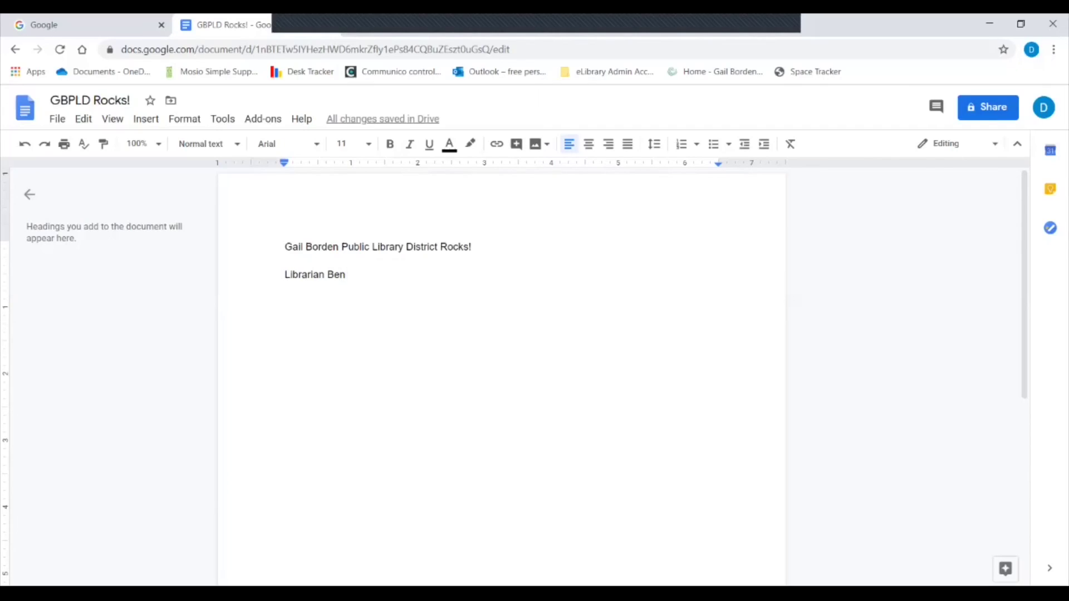
{"action": "key", "text": "Return"}
{"action": "key", "text": "Return"}
{"action": "type", "text": "May 7"}
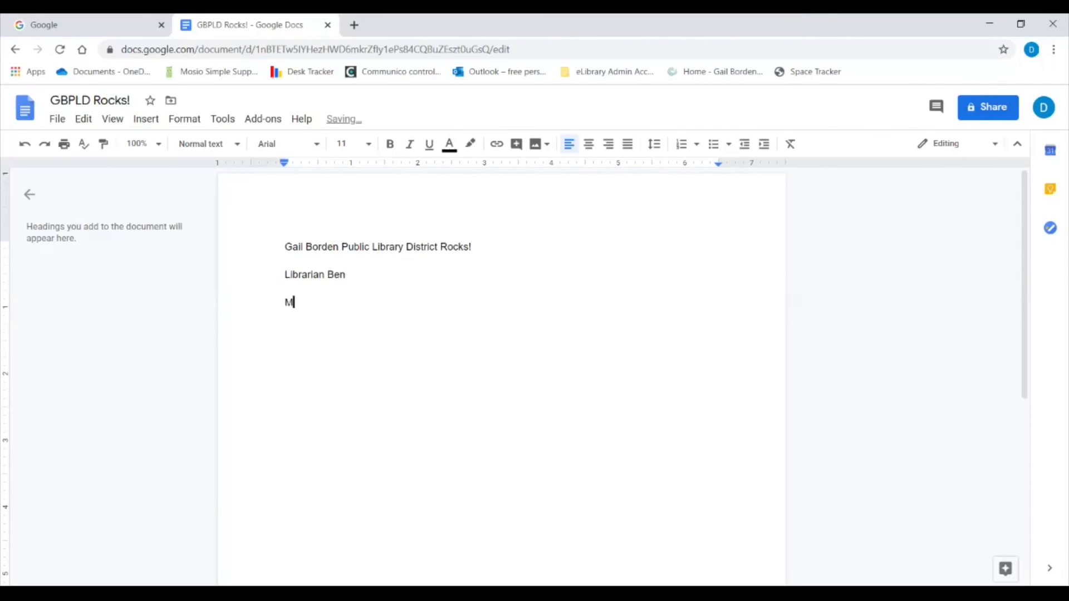
{"action": "type", "text": ", 2020"}
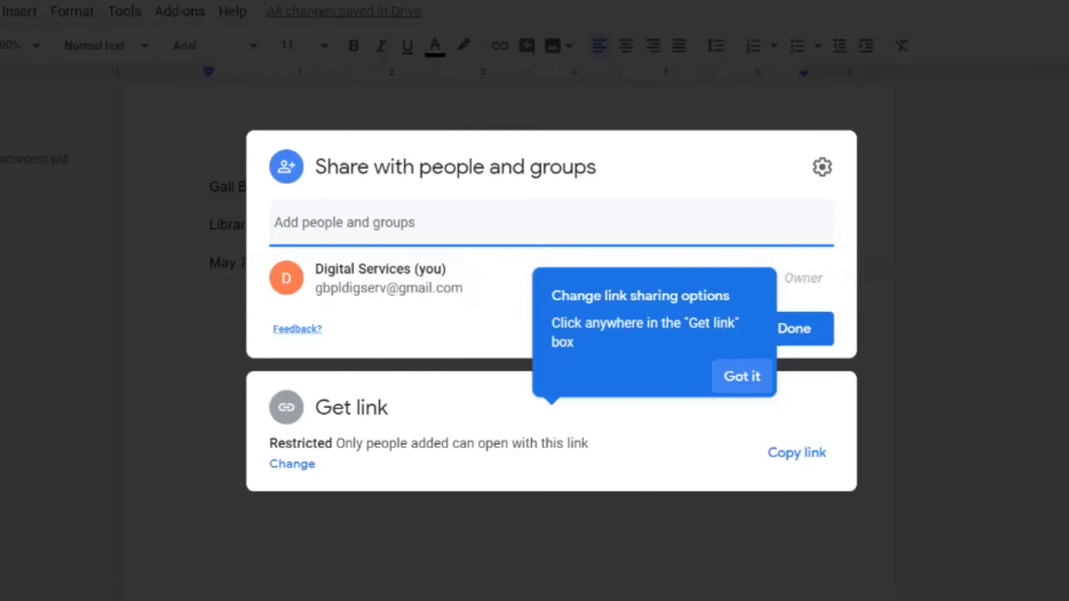
- Look over the document's sharing options and suggested contacts without sharing it, and view the comment history options
{"action": "left_click", "coordinate": [742, 377]}
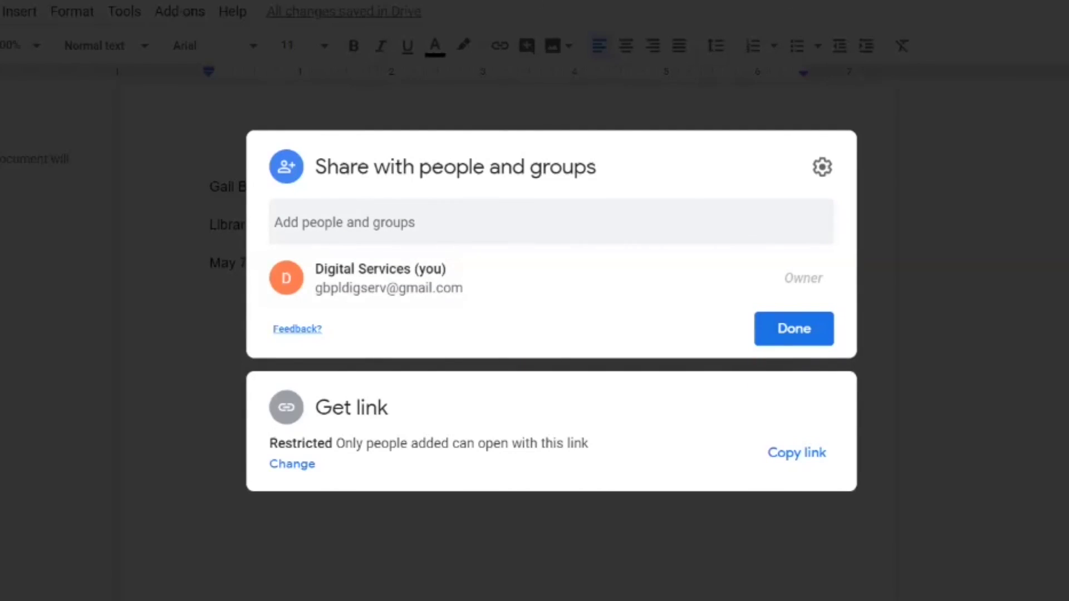
{"action": "left_click", "coordinate": [390, 222]}
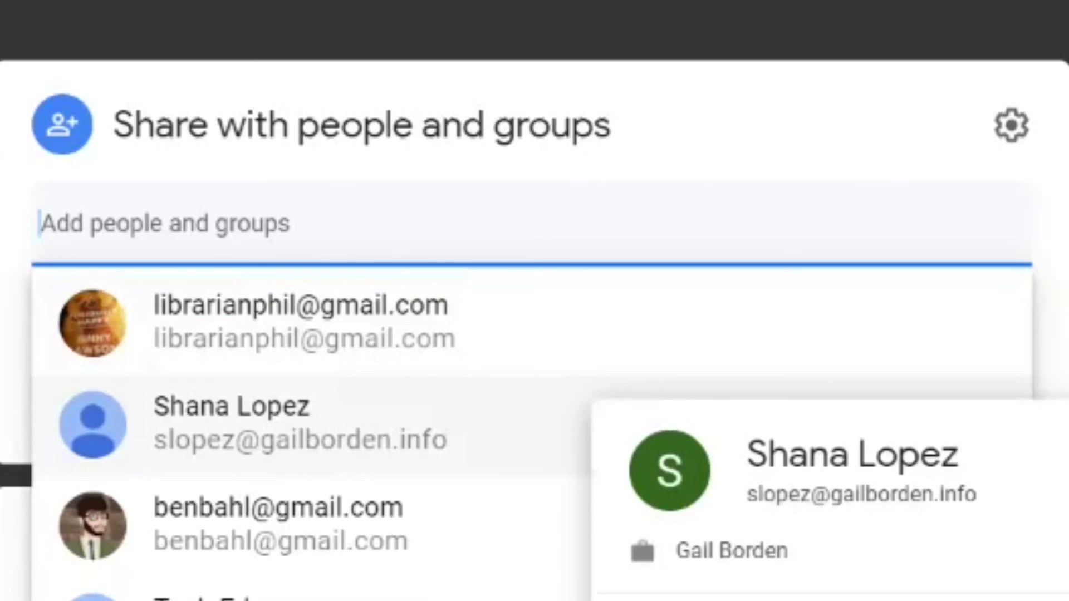
{"action": "mouse_move", "coordinate": [279, 523]}
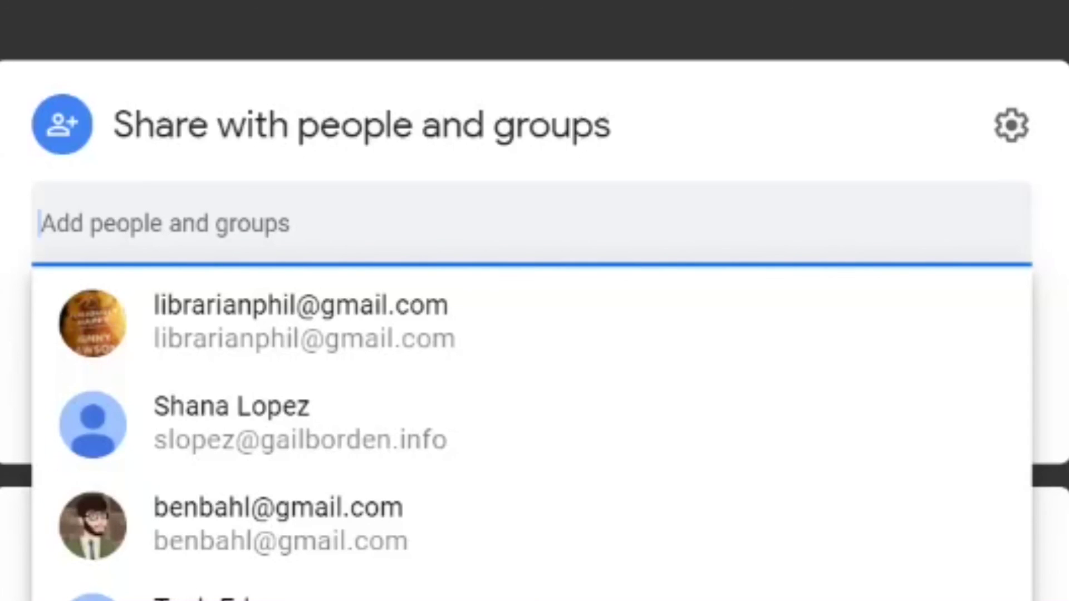
{"action": "key", "text": "Escape"}
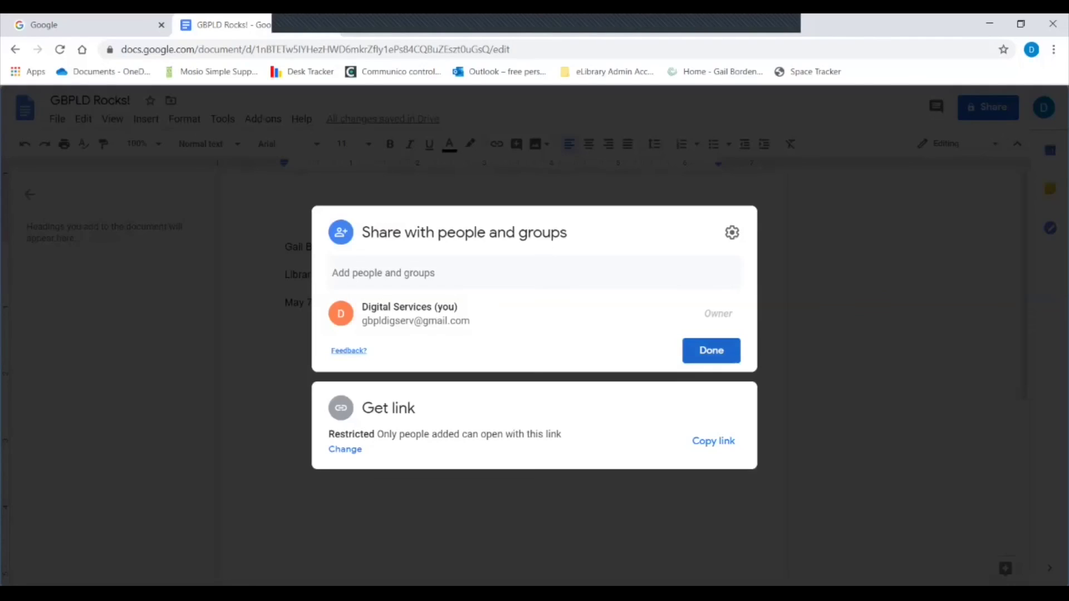
{"action": "left_click", "coordinate": [830, 316]}
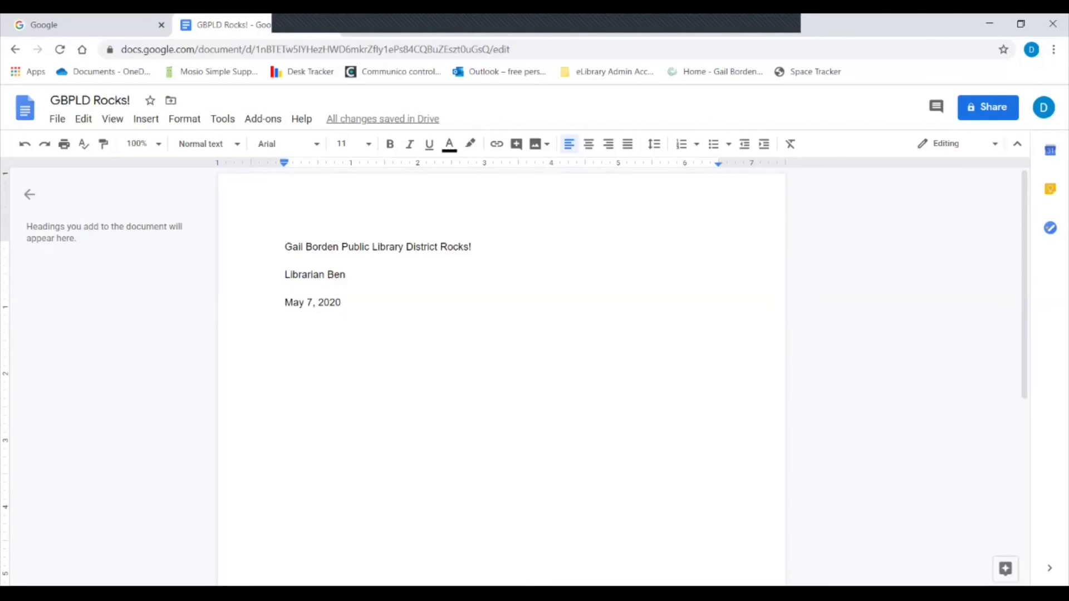
{"action": "left_click", "coordinate": [936, 106]}
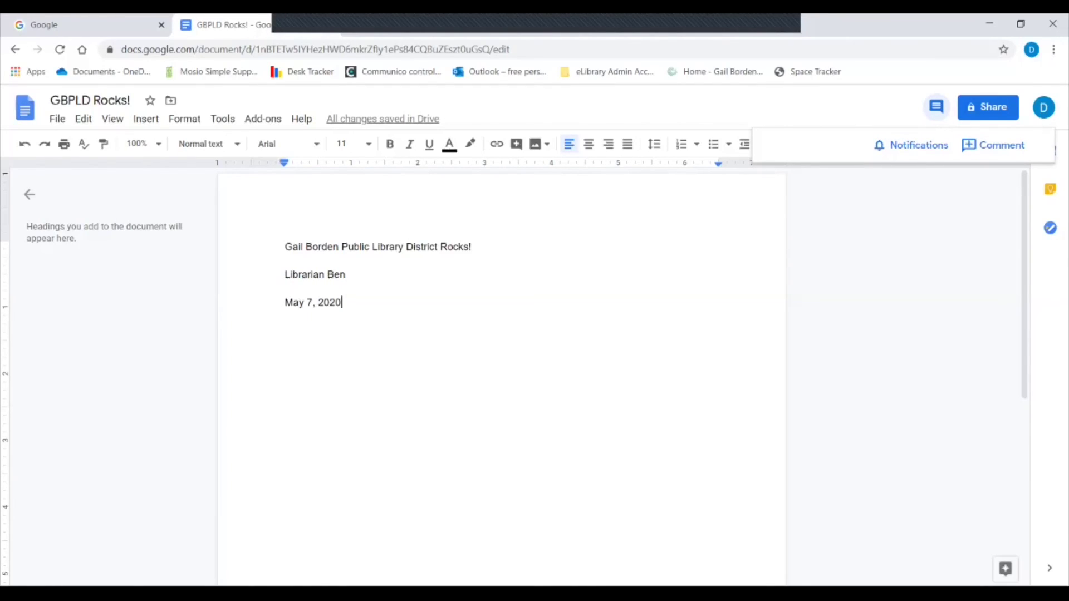
{"action": "left_click", "coordinate": [472, 247]}
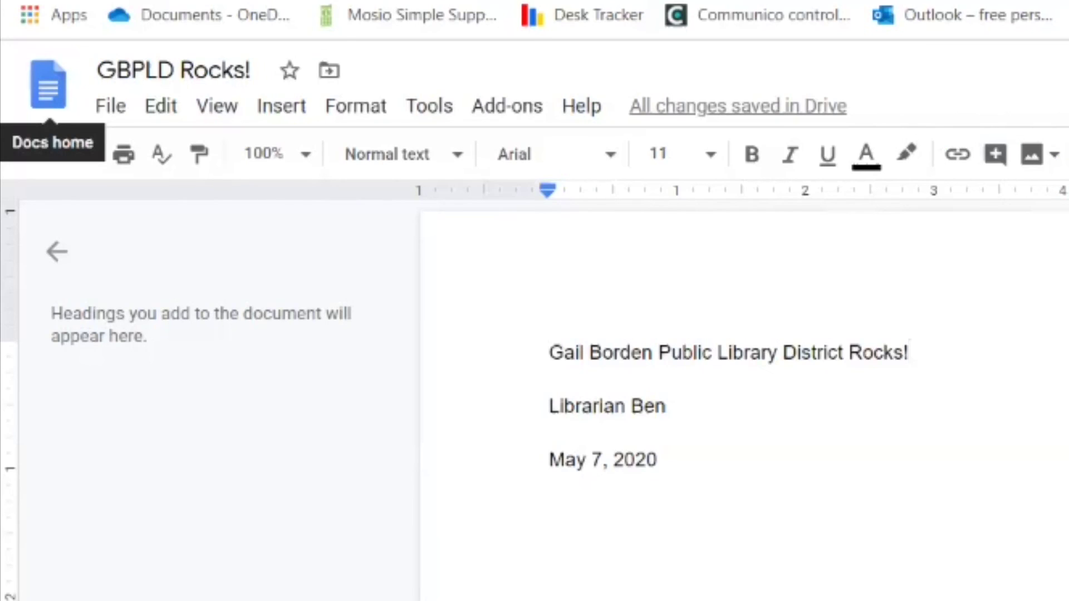
- Go back to the Docs home page and reopen "GBPLD Rocks!" from the recent documents
{"action": "left_click", "coordinate": [48, 84]}
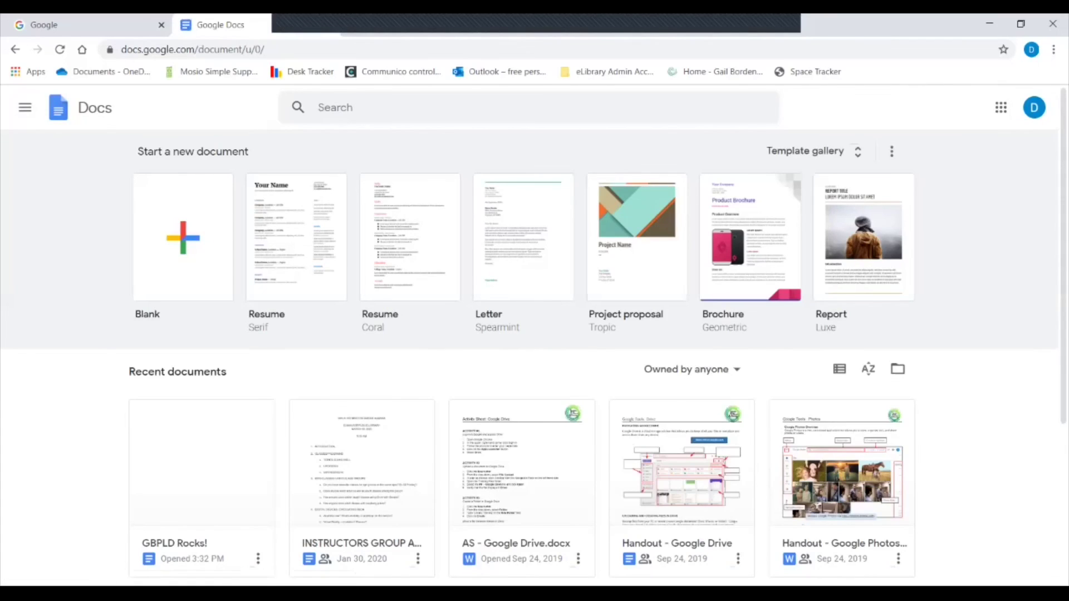
{"action": "scroll", "coordinate": [534, 334], "scroll_direction": "down", "scroll_amount": 3}
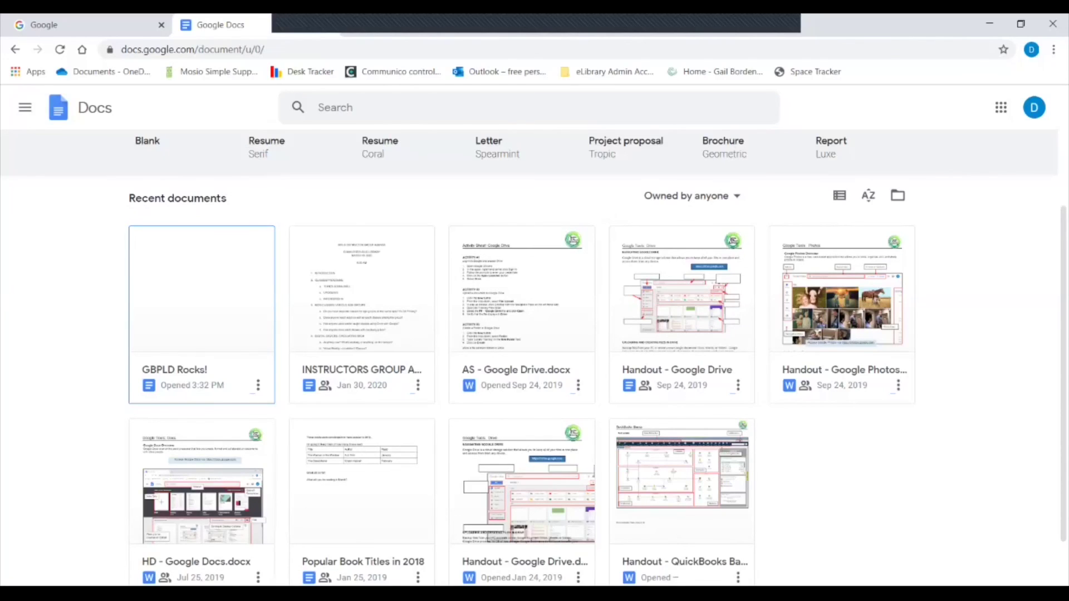
{"action": "left_click", "coordinate": [202, 312]}
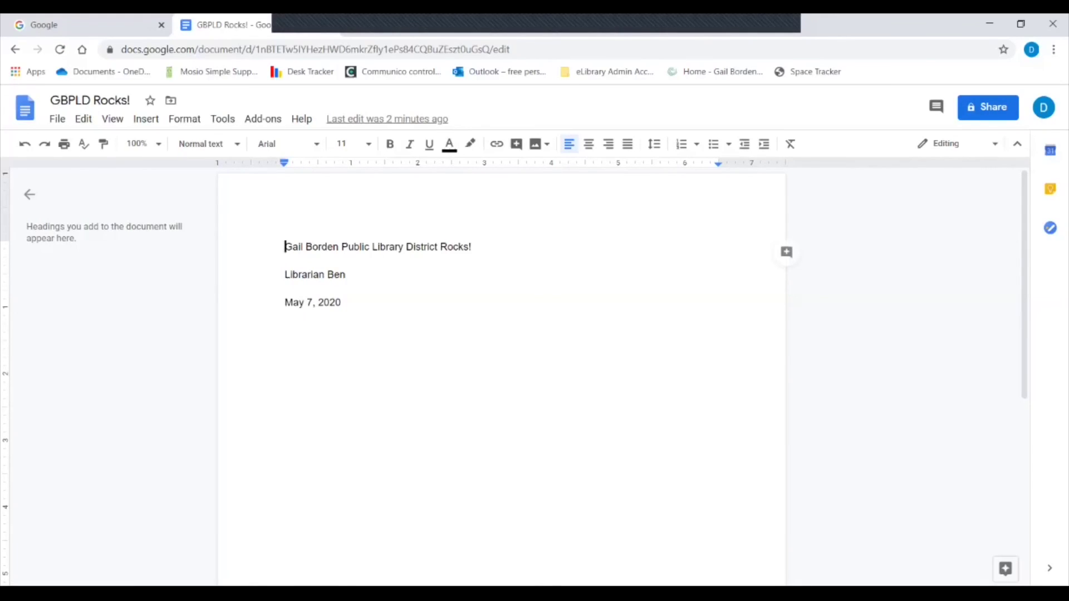
{"action": "scroll", "coordinate": [502, 374], "scroll_direction": "down", "scroll_amount": 1}
{"action": "scroll", "coordinate": [501, 373], "scroll_direction": "up", "scroll_amount": 1}
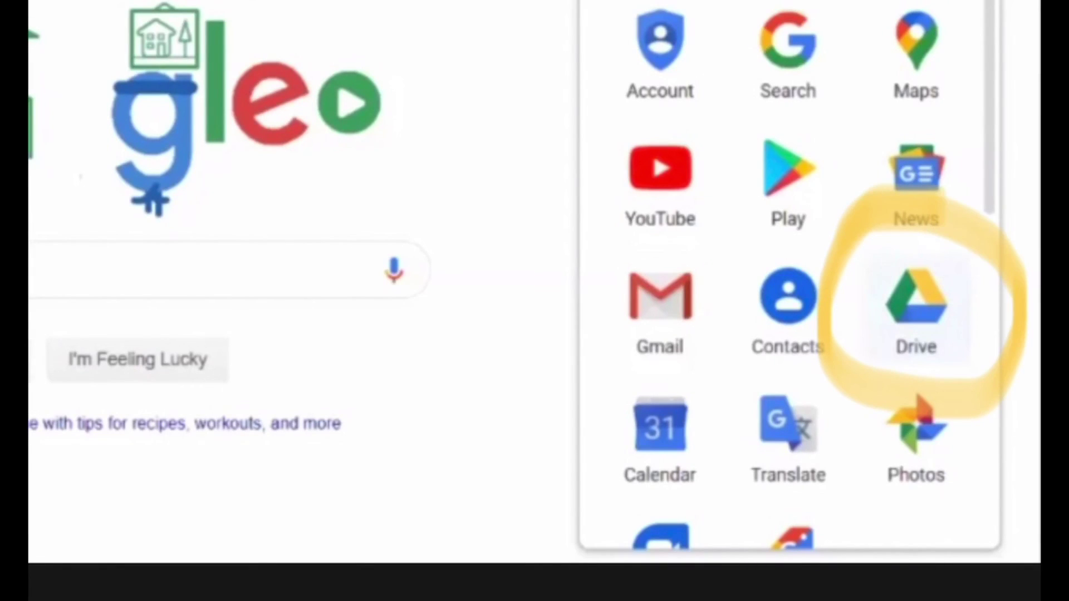
- Switch to Google Drive and look through the files stored in My Drive
{"action": "left_click", "coordinate": [1002, 312]}
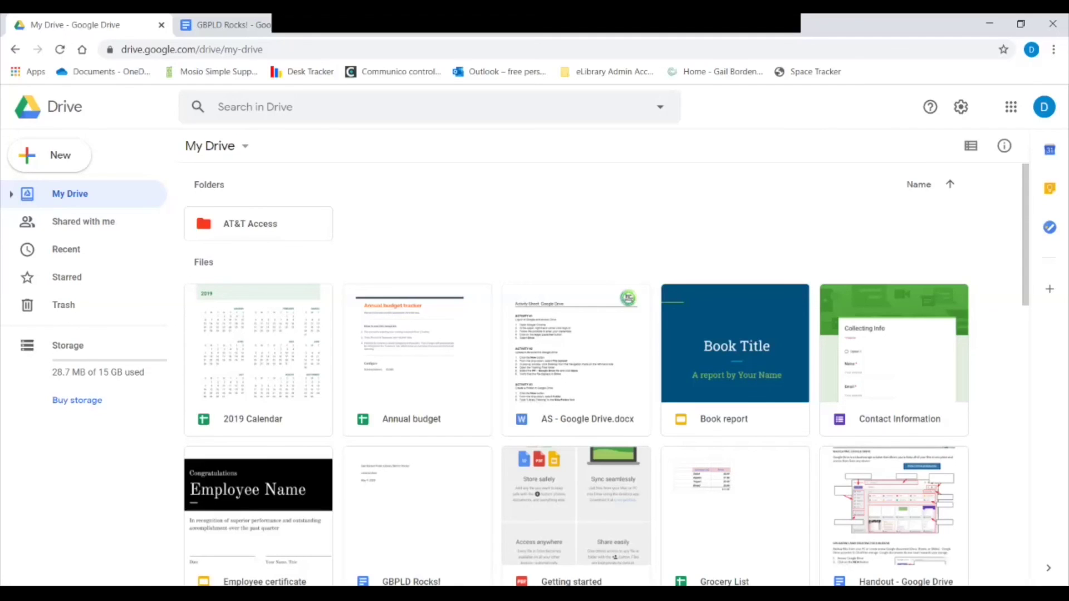
{"action": "scroll", "coordinate": [607, 375], "scroll_direction": "down", "scroll_amount": 2}
{"action": "scroll", "coordinate": [606, 375], "scroll_direction": "down", "scroll_amount": 5}
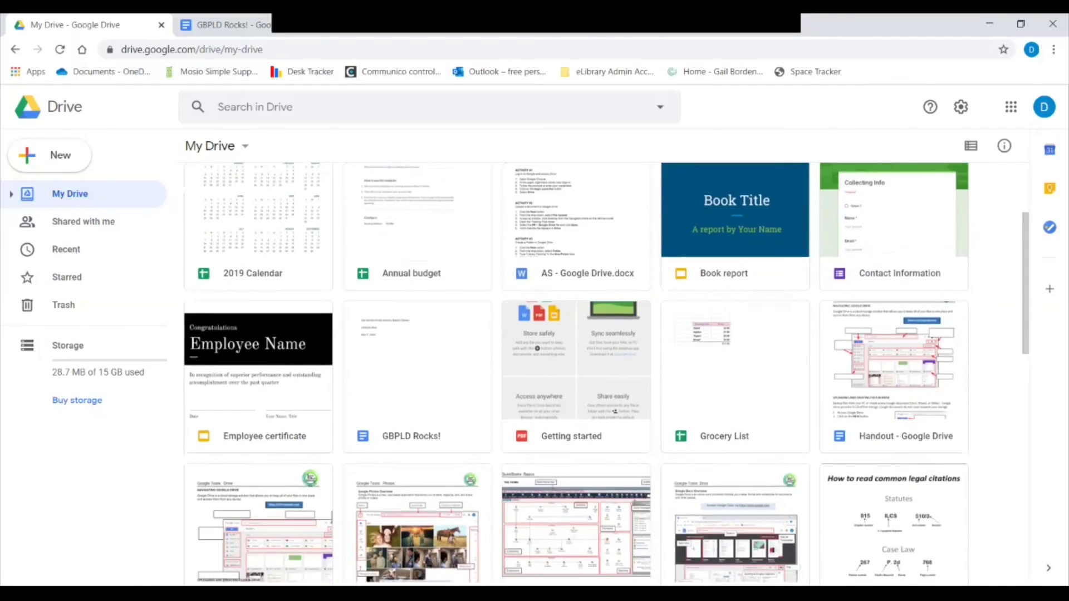
{"action": "scroll", "coordinate": [607, 375], "scroll_direction": "down", "scroll_amount": 5}
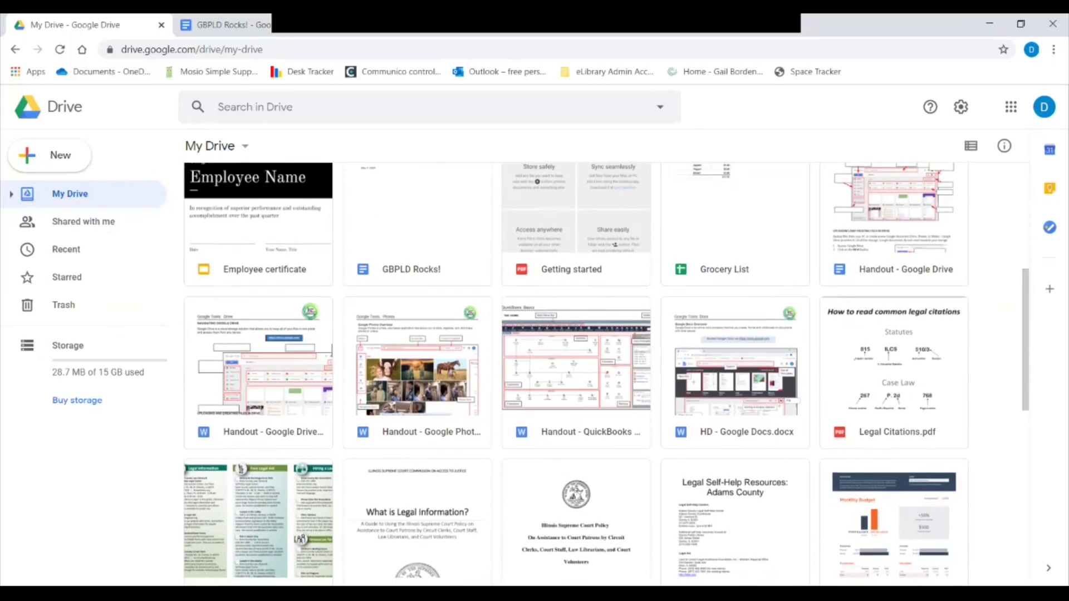
{"action": "scroll", "coordinate": [606, 375], "scroll_direction": "up", "scroll_amount": 5}
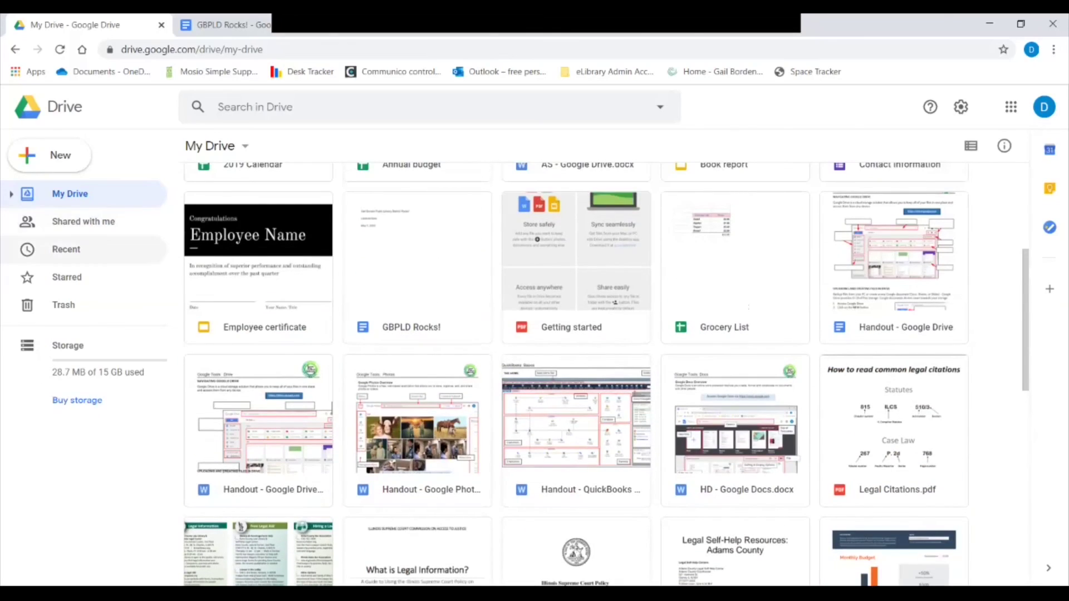
- Show the recent files in Drive and open the "GBPLD Rocks!" document from there
{"action": "left_click", "coordinate": [66, 249]}
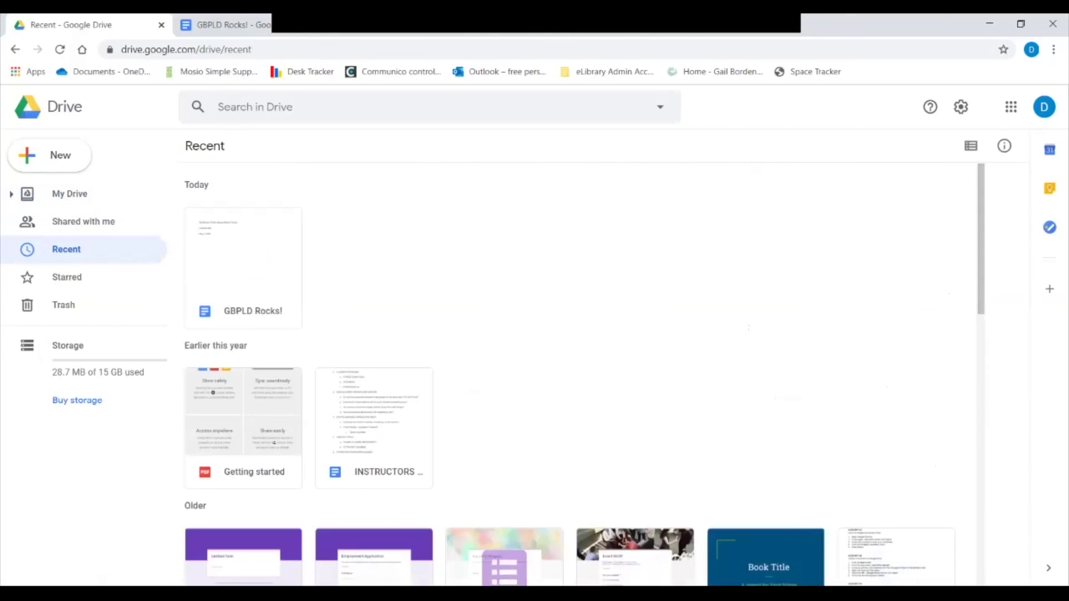
{"action": "left_click", "coordinate": [243, 267]}
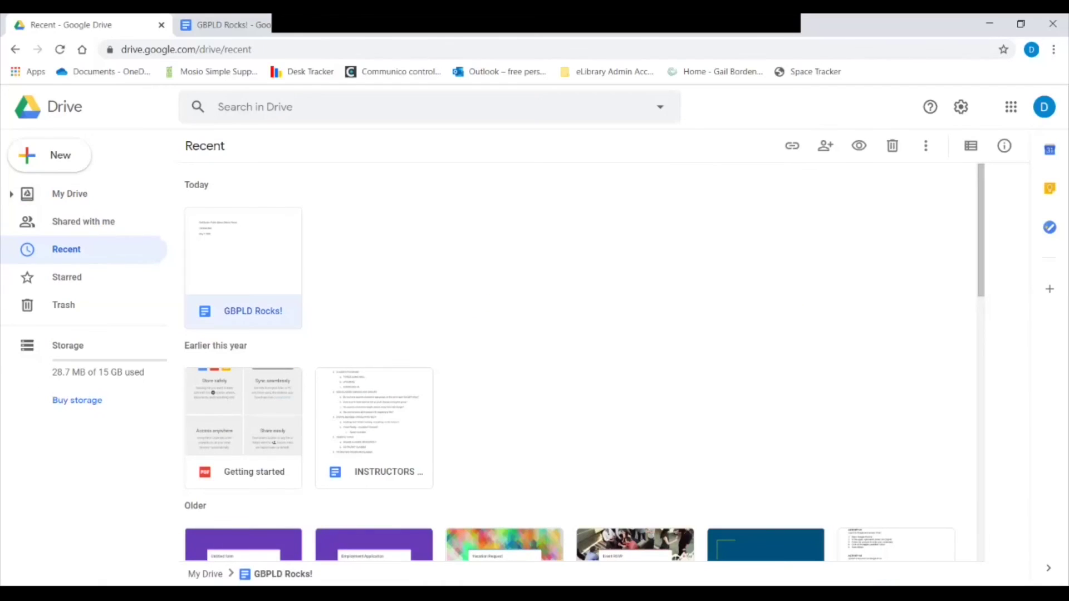
{"action": "key", "text": "Return"}
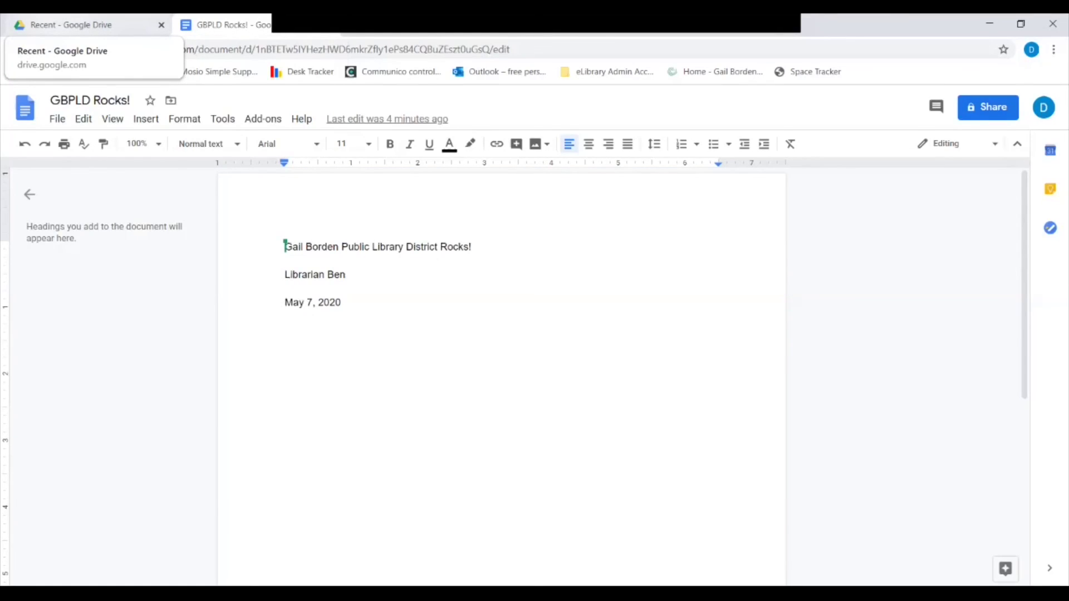
- Return to Google Drive and examine the older recent files and the file types offered for searching Drive
{"action": "left_click", "coordinate": [71, 25]}
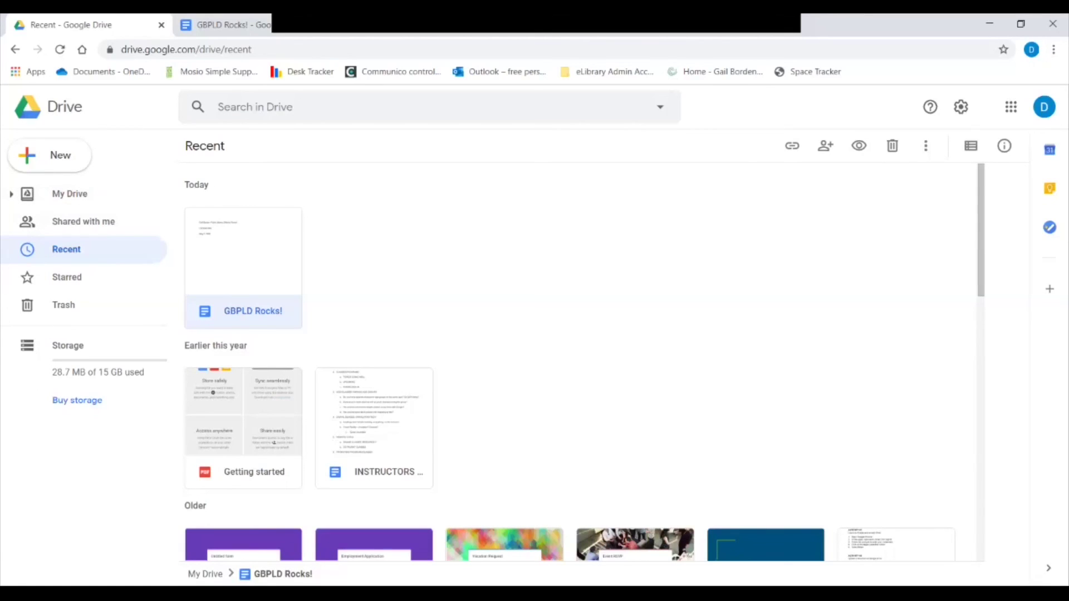
{"action": "scroll", "coordinate": [584, 362], "scroll_direction": "down", "scroll_amount": 4}
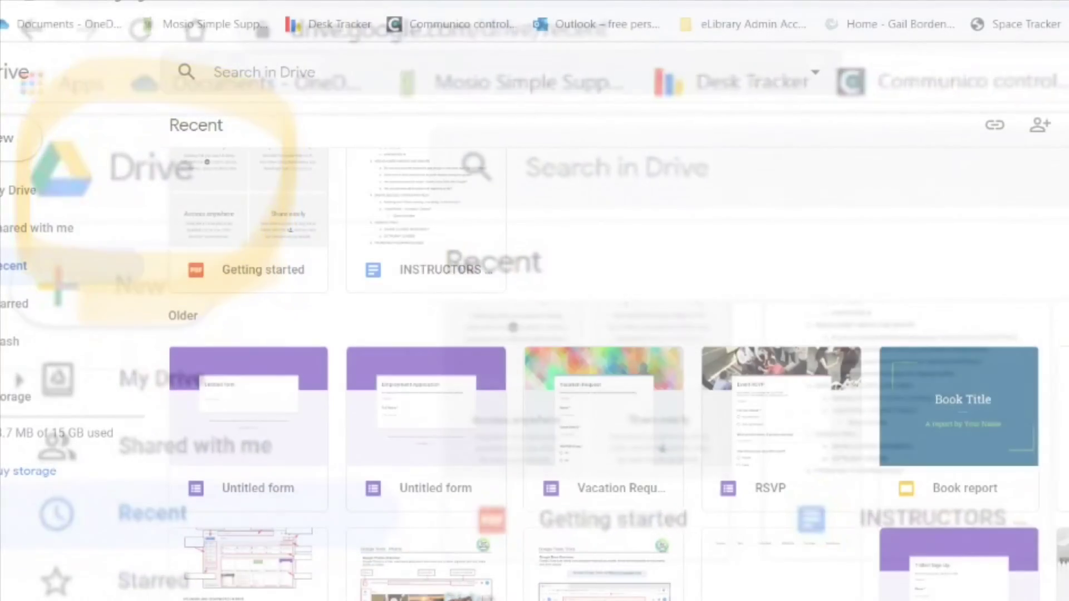
{"action": "left_click", "coordinate": [334, 72]}
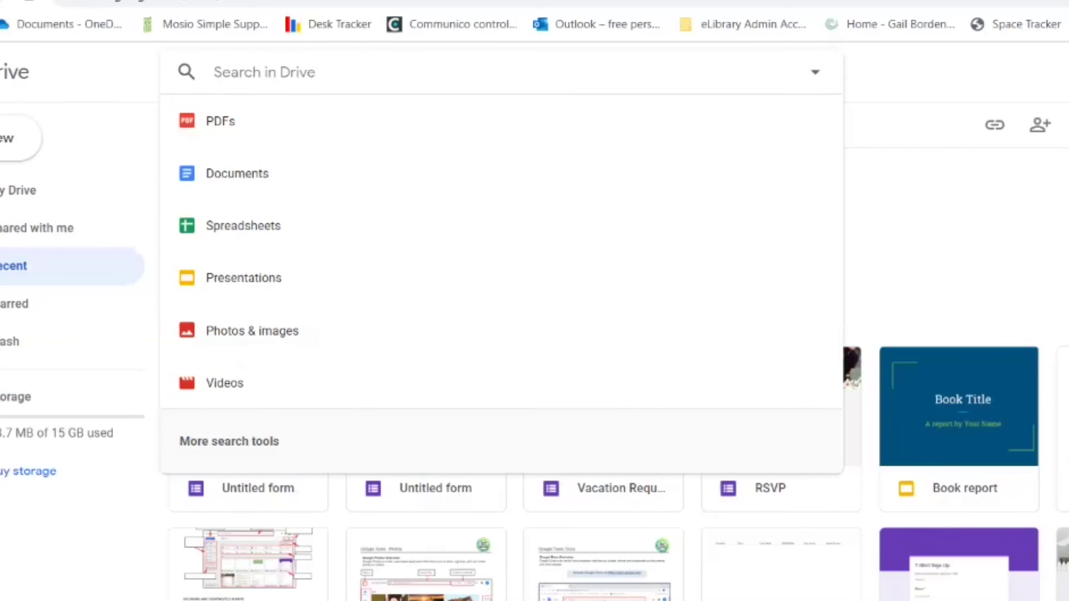
{"action": "key", "text": "Down"}
{"action": "key", "text": "Down"}
{"action": "key", "text": "Down"}
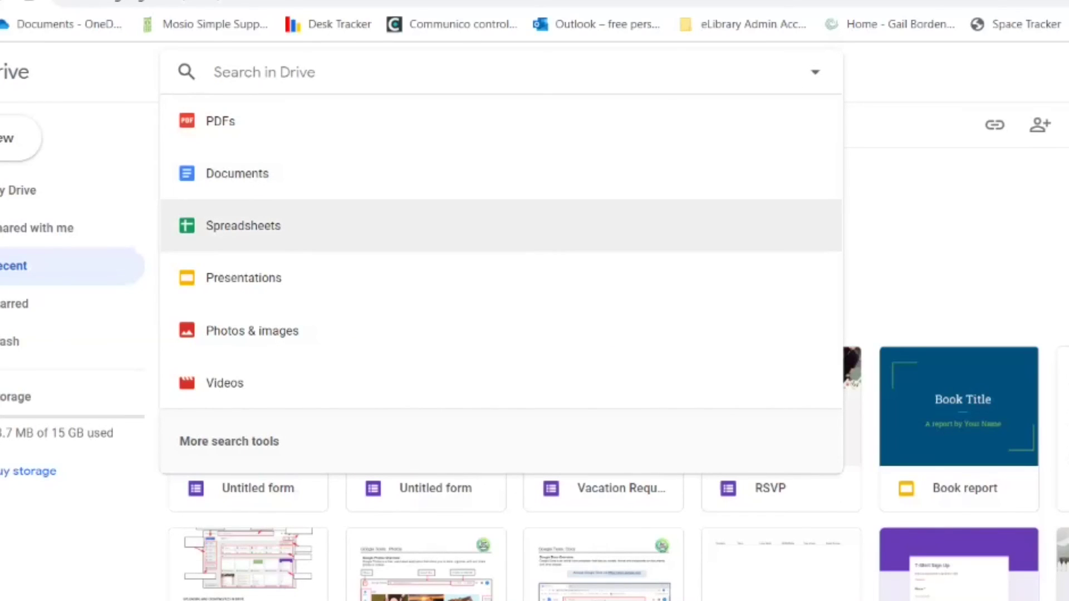
{"action": "key", "text": "Down"}
{"action": "key", "text": "Down"}
{"action": "key", "text": "Down"}
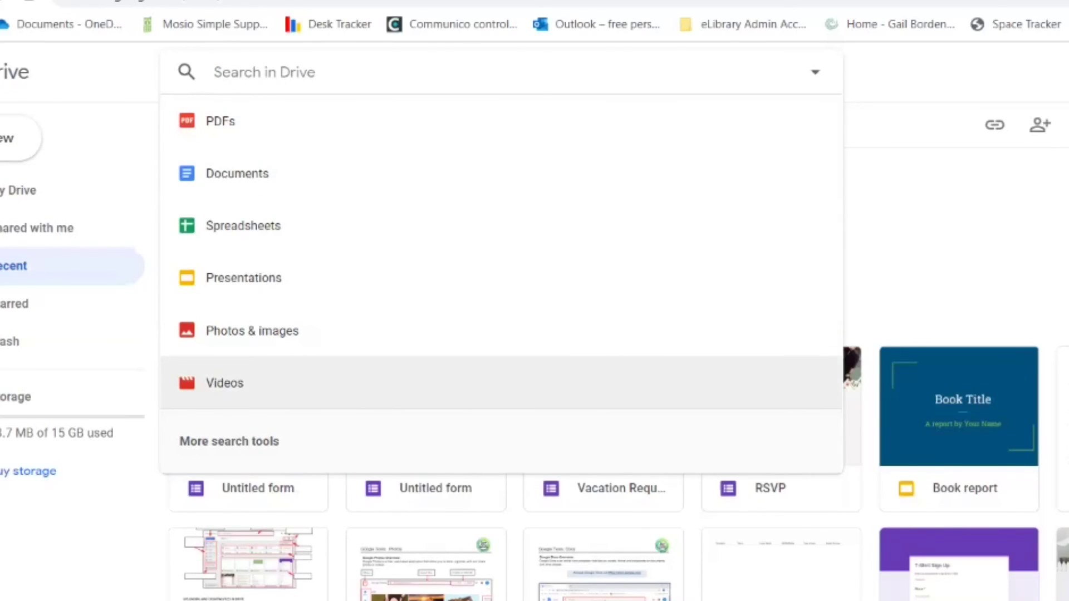
{"action": "key", "text": "Up"}
{"action": "key", "text": "Up"}
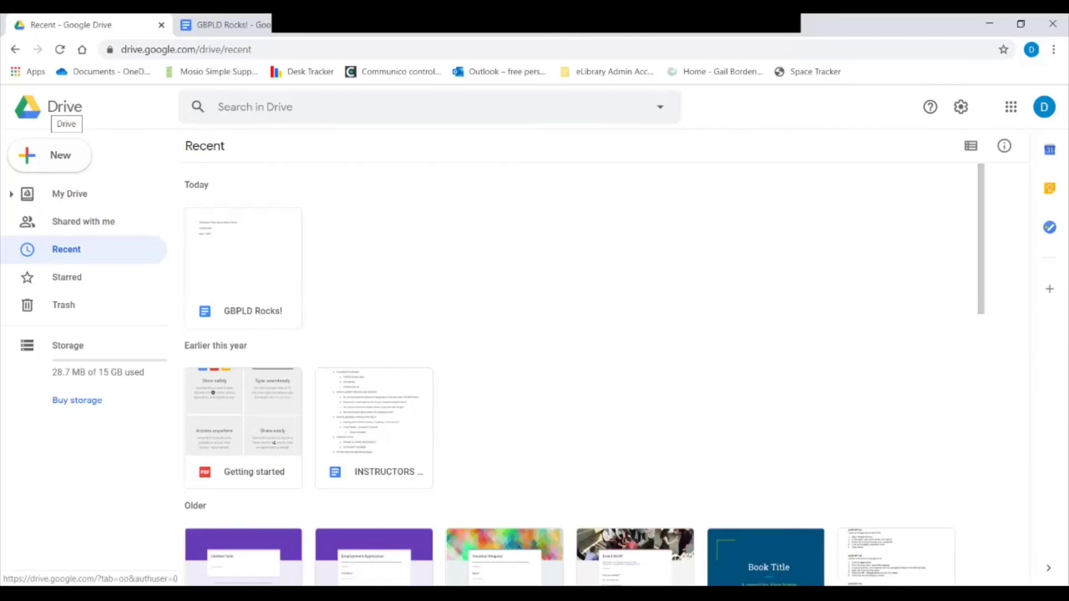
- View the Drive home page, the files shared with this account, and the recent files
{"action": "left_click", "coordinate": [63, 107]}
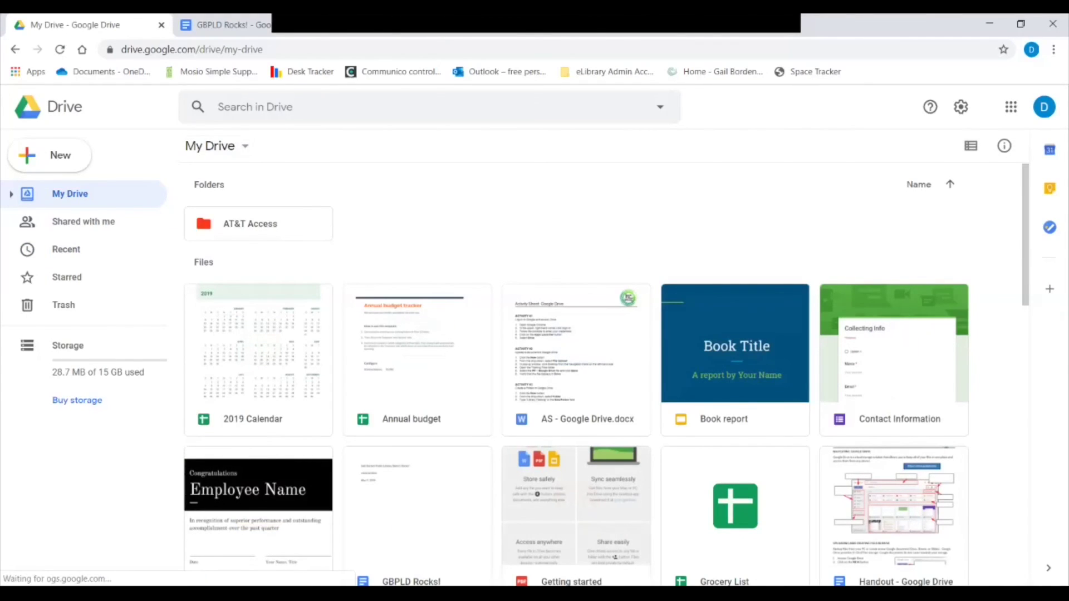
{"action": "left_click", "coordinate": [83, 221]}
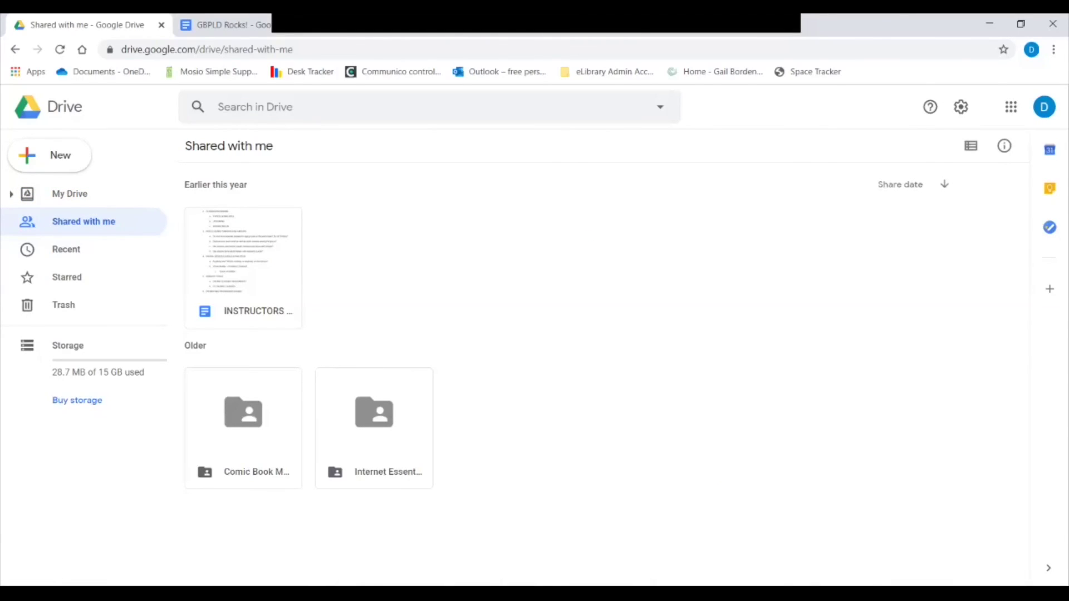
{"action": "left_click", "coordinate": [66, 249]}
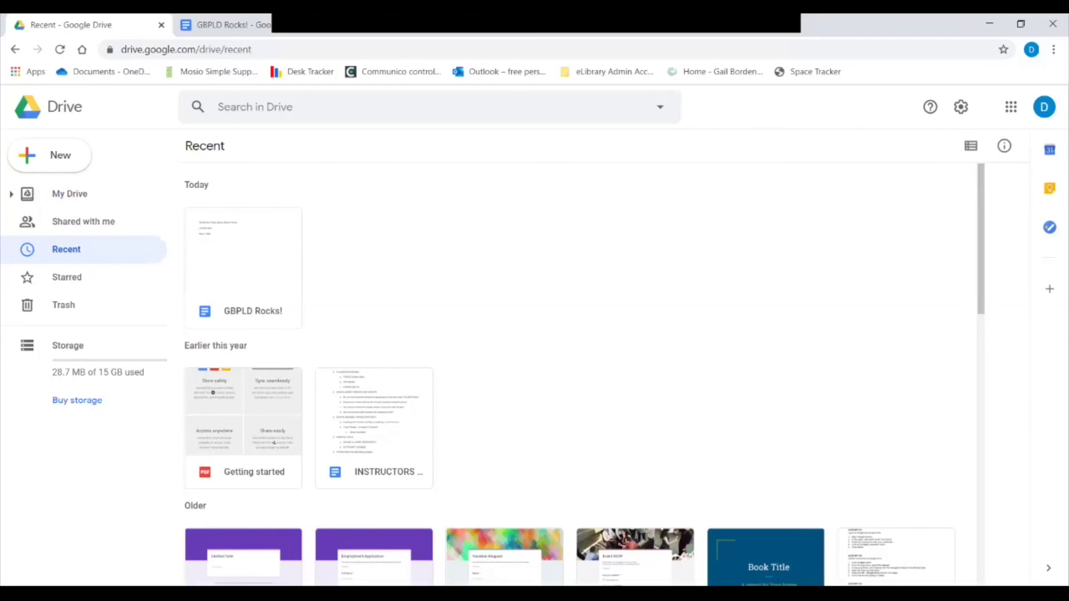
- Create a new Drive folder named "GBPLD Rocks!"
{"action": "left_click", "coordinate": [243, 267]}
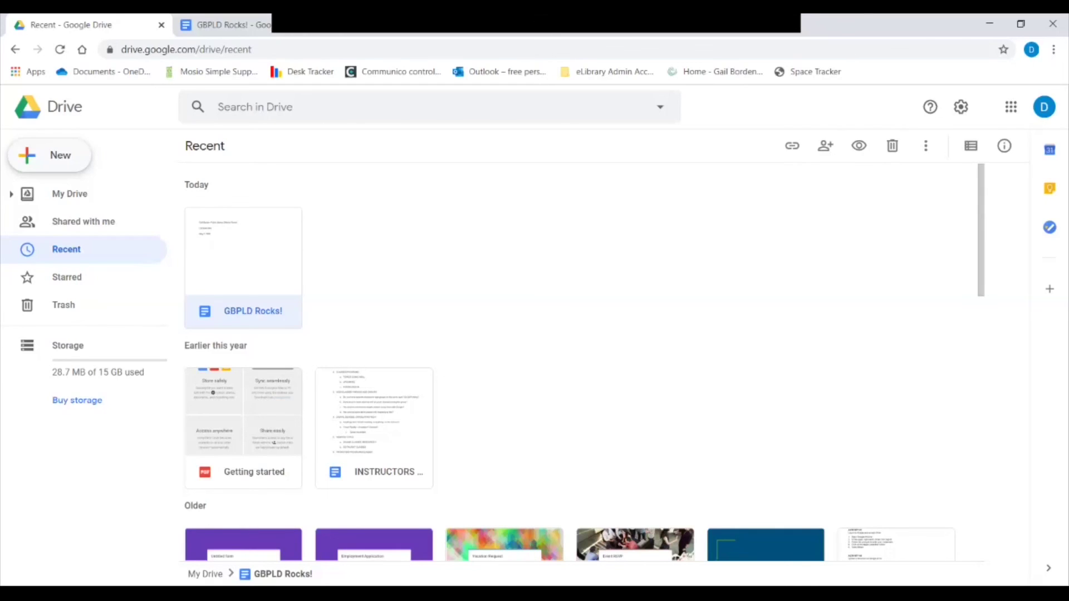
{"action": "left_click", "coordinate": [50, 156]}
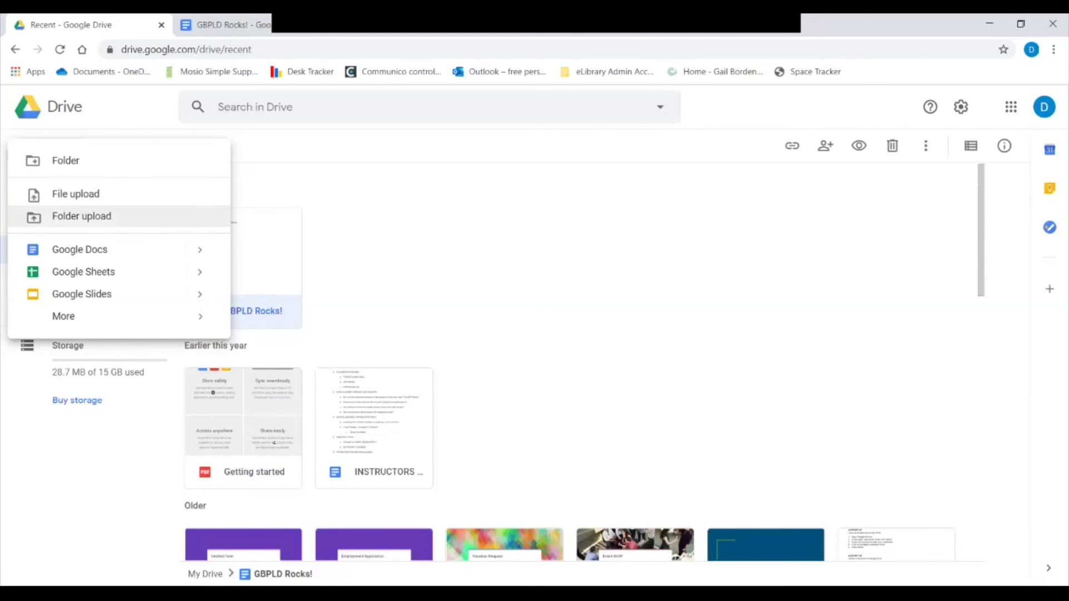
{"action": "left_click", "coordinate": [65, 160]}
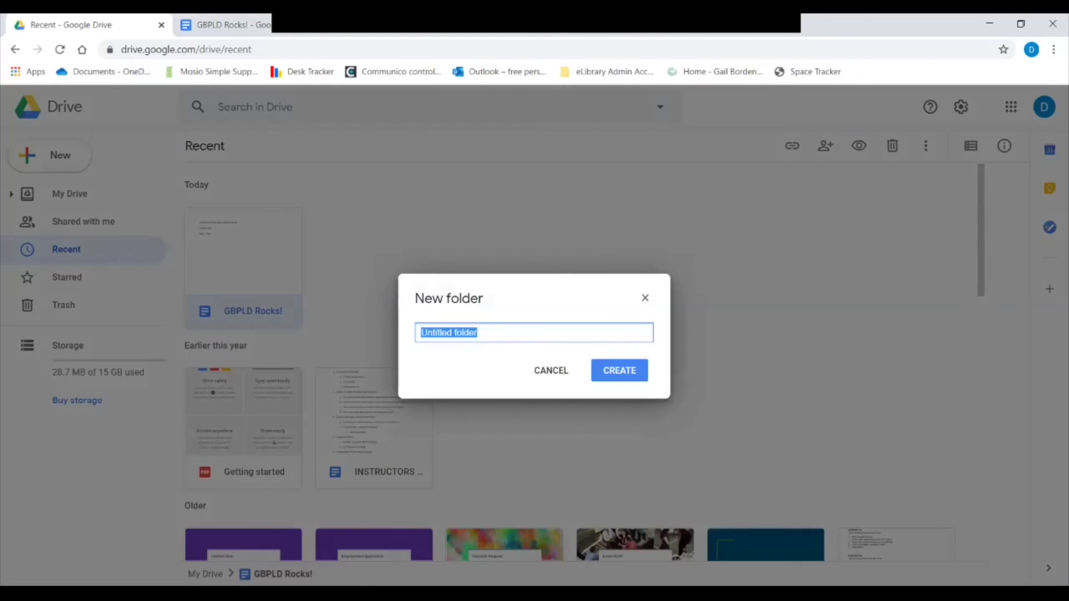
{"action": "type", "text": "G"}
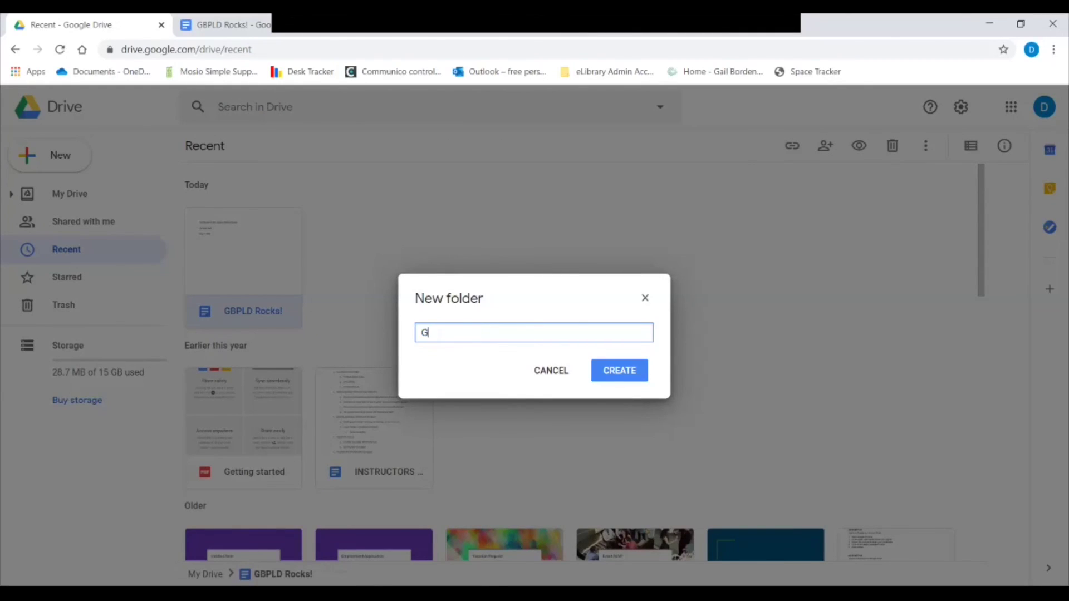
{"action": "type", "text": "BPLD Rocks!"}
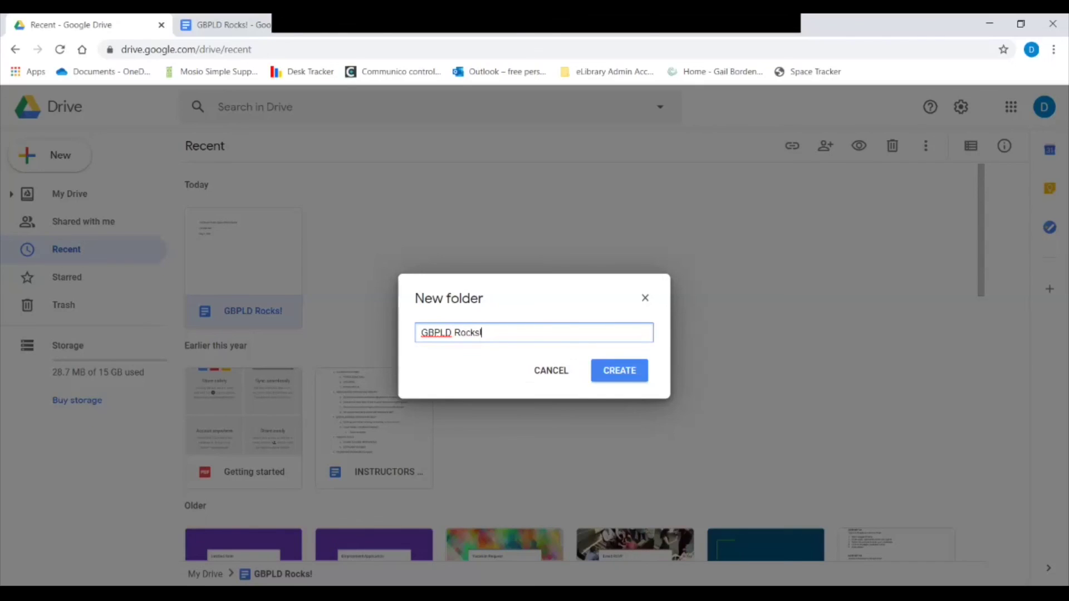
{"action": "key", "text": "Return"}
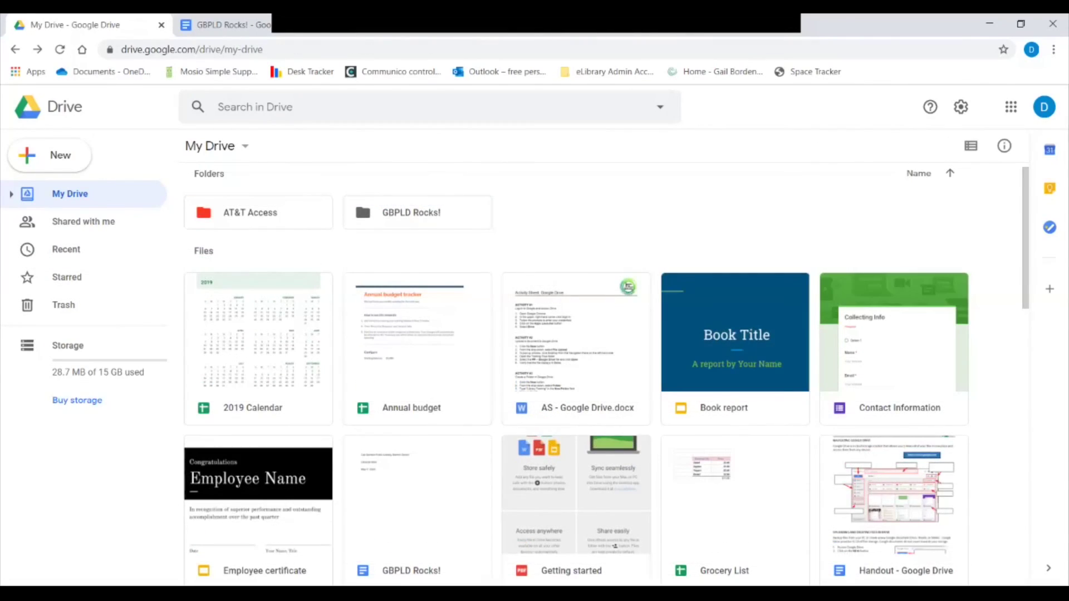
- Move the "GBPLD Rocks!" document from My Drive into the "GBPLD Rocks!" folder and open the folder to check its contents
{"action": "left_click", "coordinate": [411, 570]}
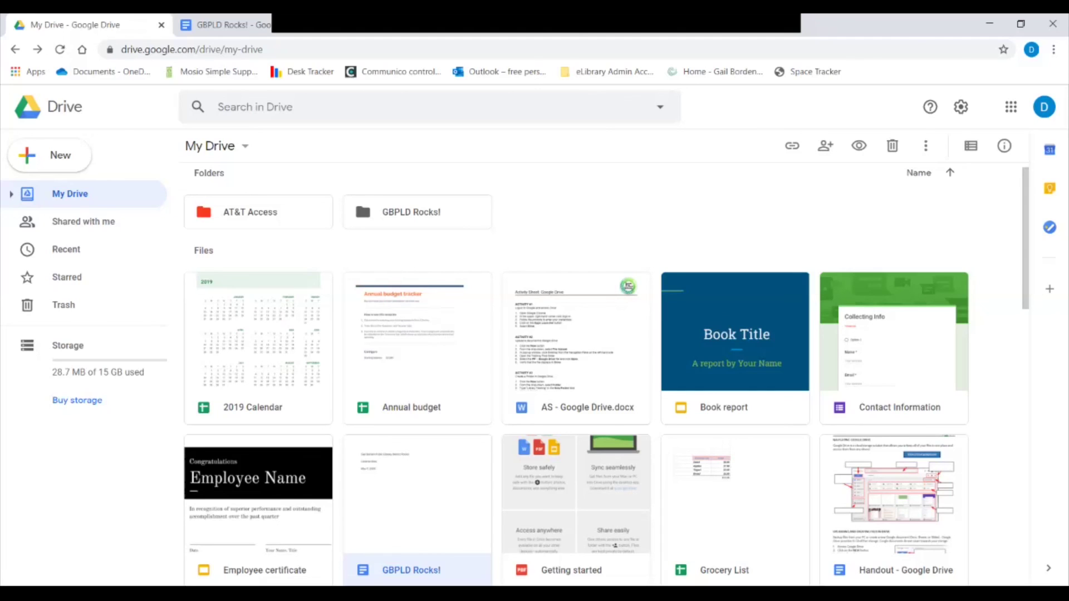
{"action": "left_click_drag", "start_coordinate": [411, 557], "coordinate": [440, 229]}
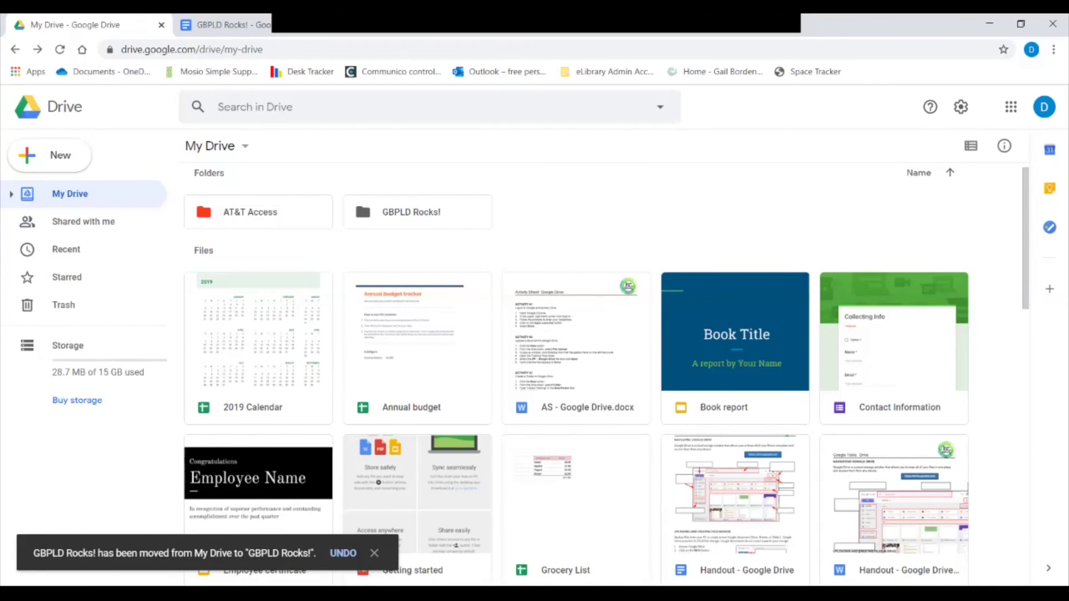
{"action": "double_click", "coordinate": [417, 212]}
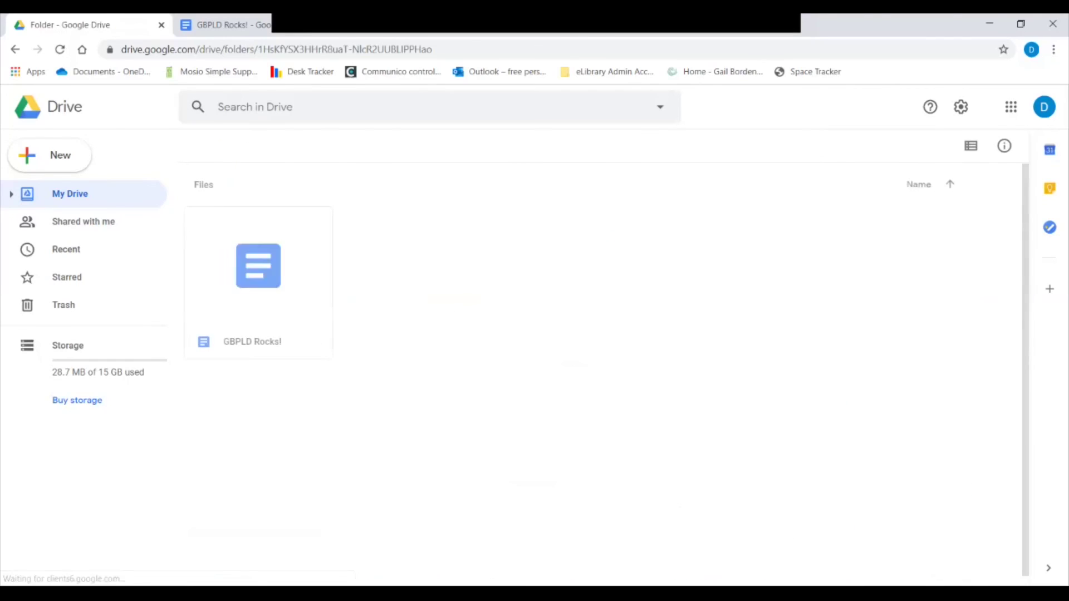
{"action": "double_click", "coordinate": [258, 278]}
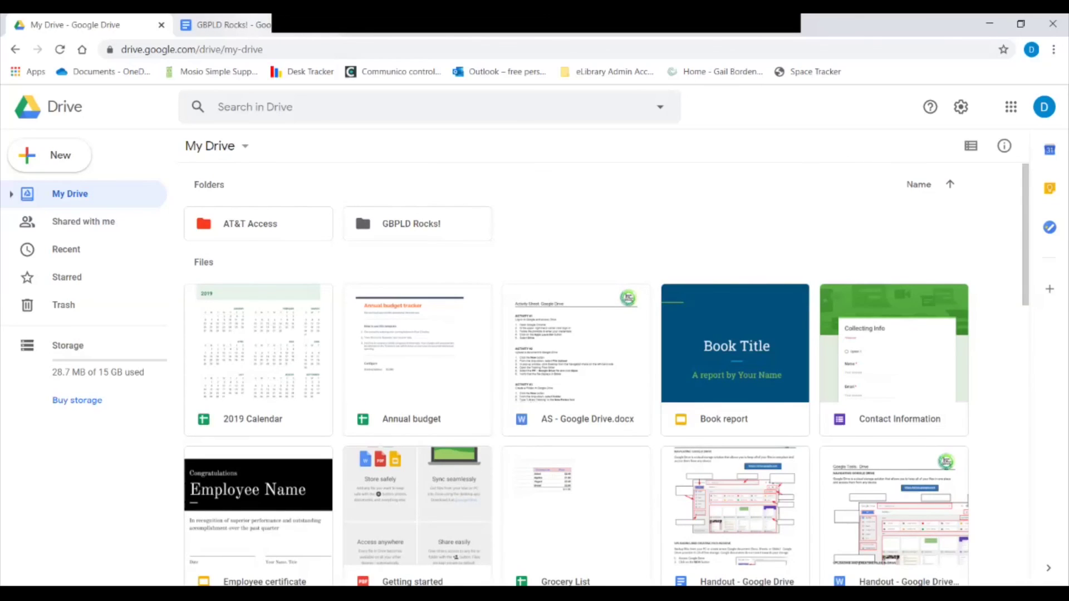
- Switch to the Google Docs document, view the Docs home page, and reopen "GBPLD Rocks!" to review its download formats
{"action": "left_click", "coordinate": [222, 24]}
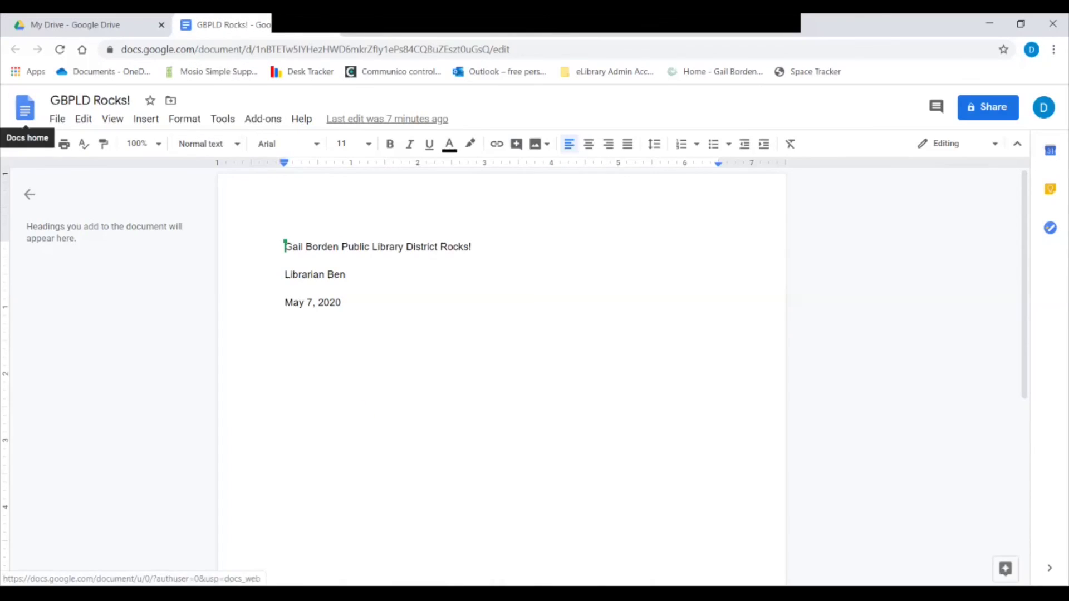
{"action": "left_click", "coordinate": [25, 107]}
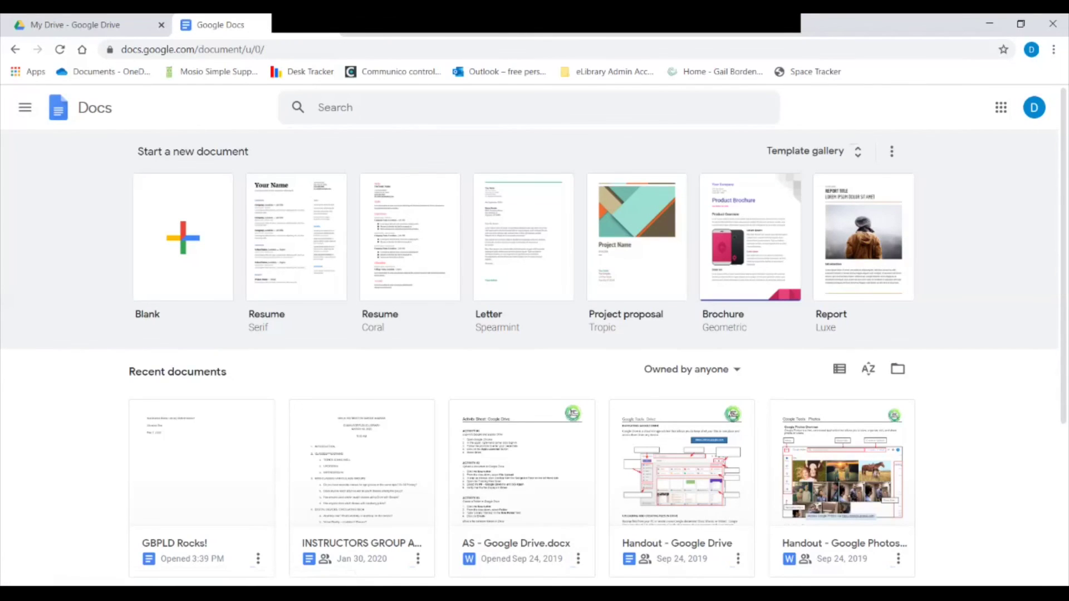
{"action": "scroll", "coordinate": [533, 358], "scroll_direction": "down", "scroll_amount": 3}
{"action": "left_click", "coordinate": [202, 345]}
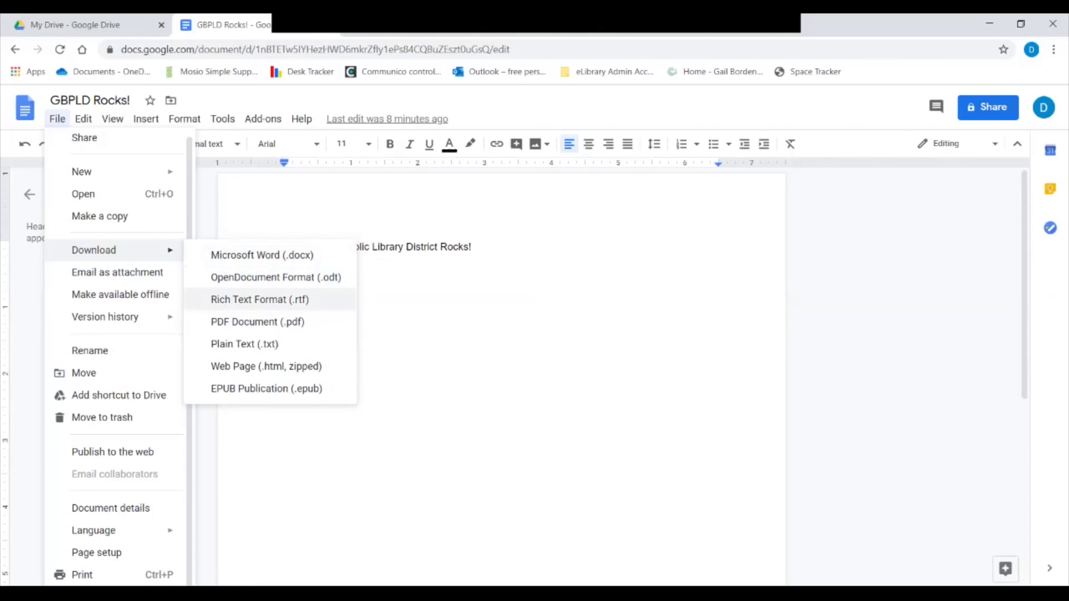
{"action": "left_click", "coordinate": [223, 25]}
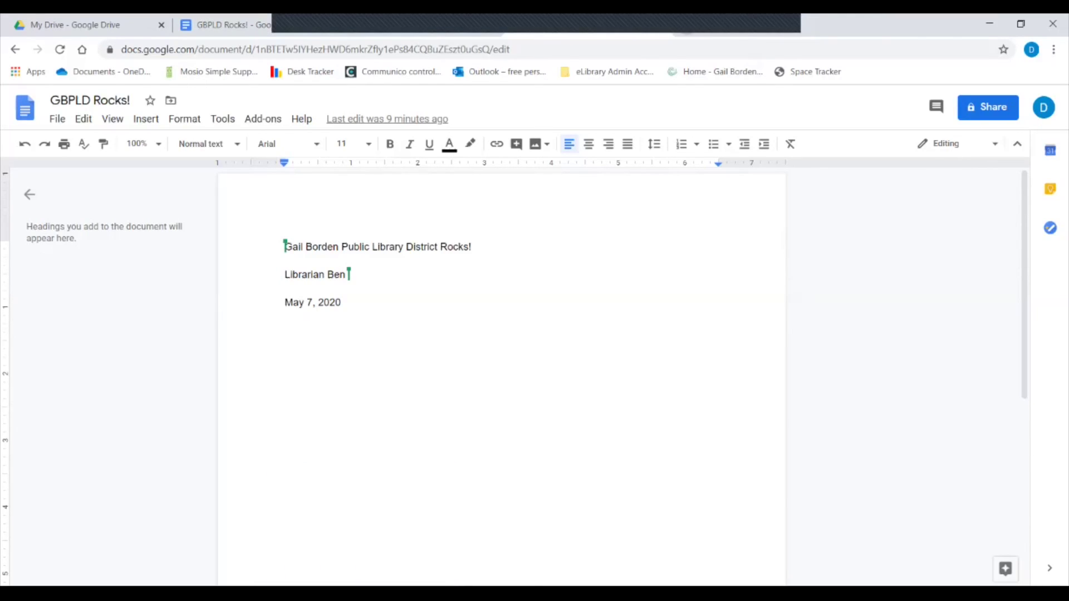
- Open a new browser tab, look through the available Google apps, and open Google Sheets
{"action": "key", "text": "ctrl+t"}
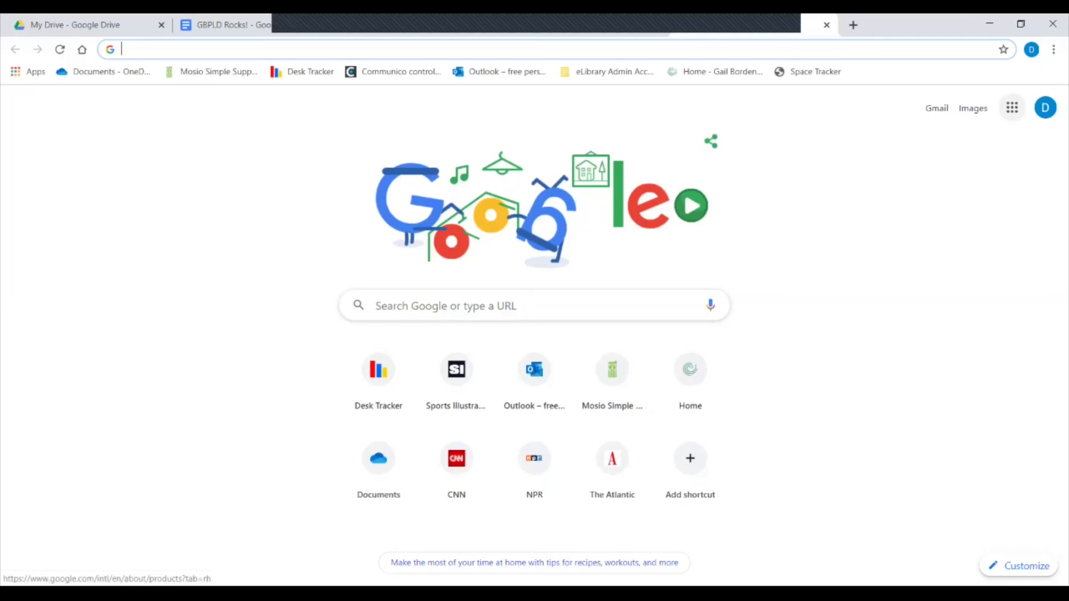
{"action": "left_click", "coordinate": [1012, 108]}
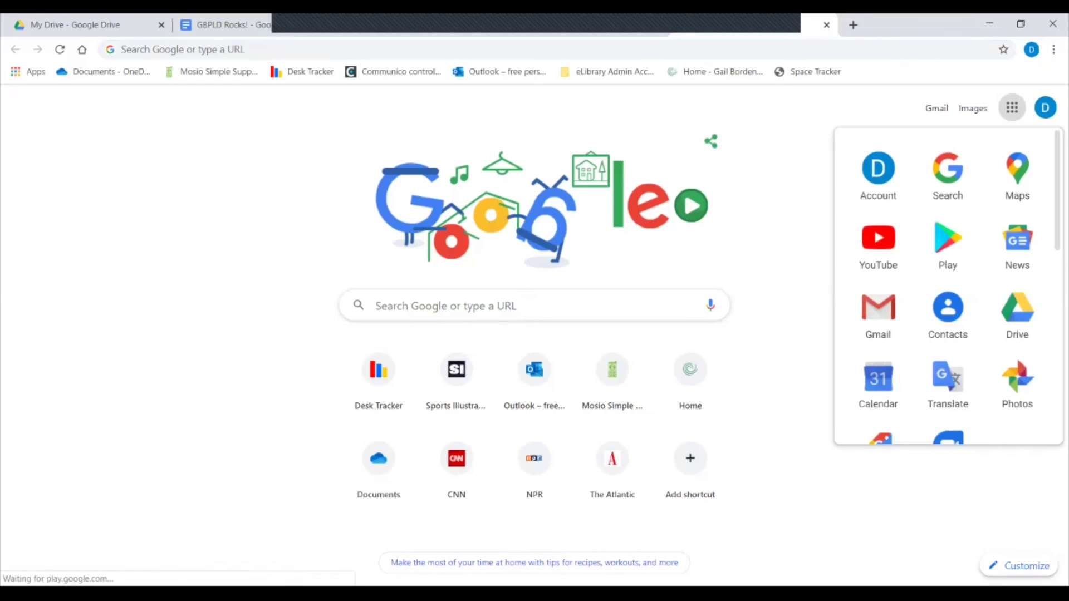
{"action": "scroll", "coordinate": [948, 287], "scroll_direction": "down", "scroll_amount": 3}
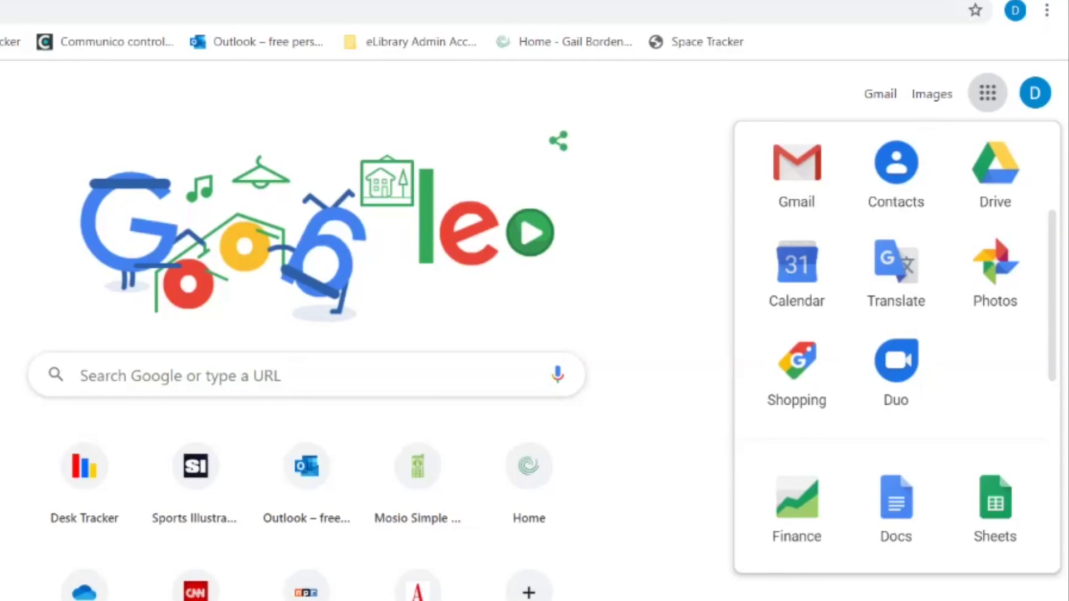
{"action": "scroll", "coordinate": [912, 348], "scroll_direction": "down", "scroll_amount": 4}
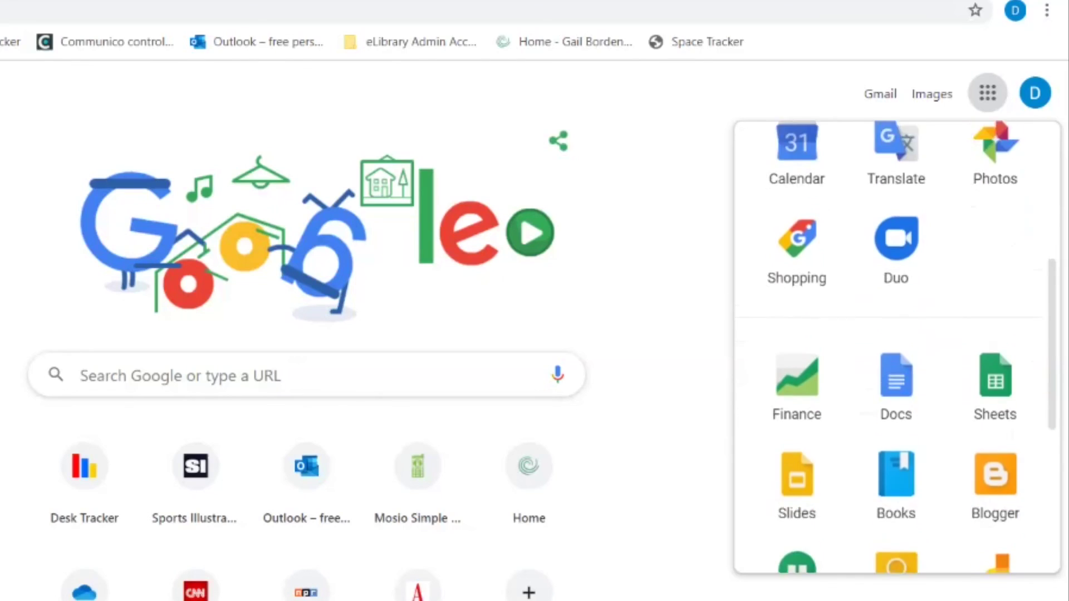
{"action": "scroll", "coordinate": [897, 348], "scroll_direction": "down", "scroll_amount": 2}
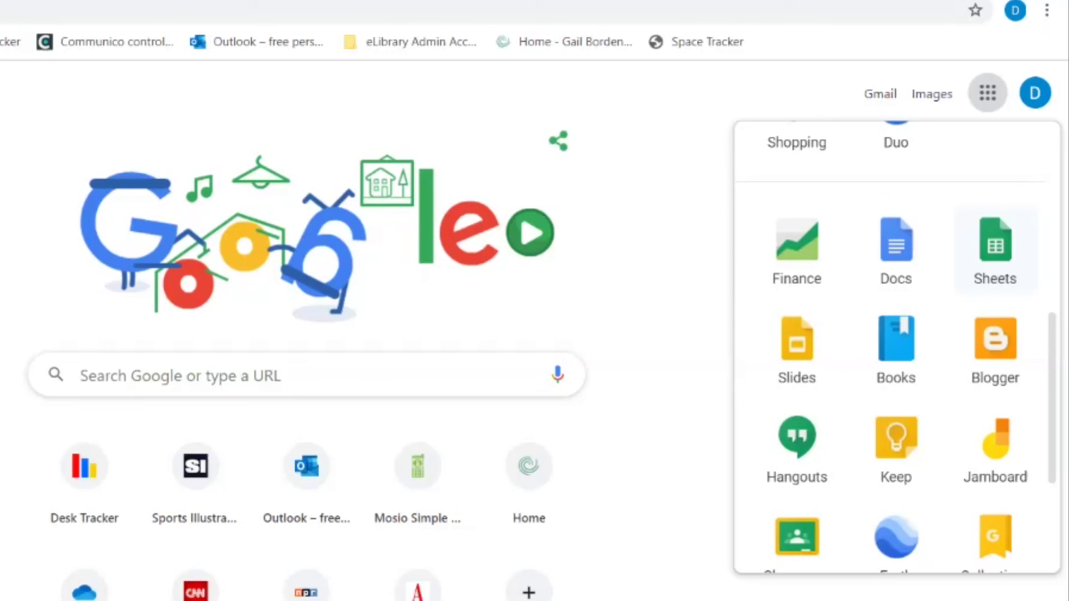
{"action": "left_click", "coordinate": [995, 251]}
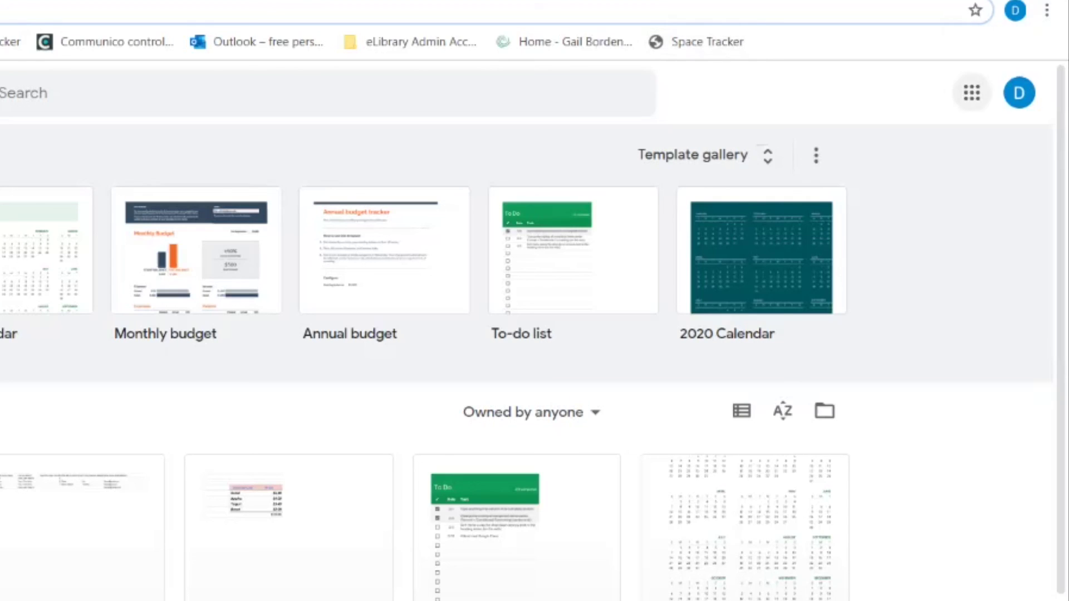
- Switch from Google Sheets to Google Calendar using the list of Google apps
{"action": "left_click", "coordinate": [971, 92]}
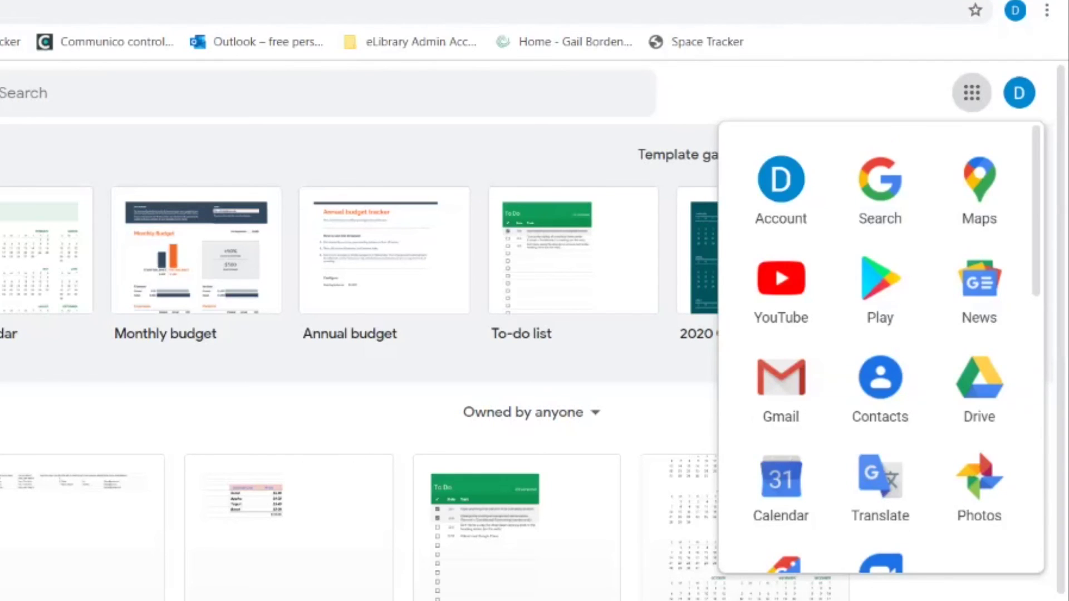
{"action": "scroll", "coordinate": [881, 345], "scroll_direction": "down", "scroll_amount": 4}
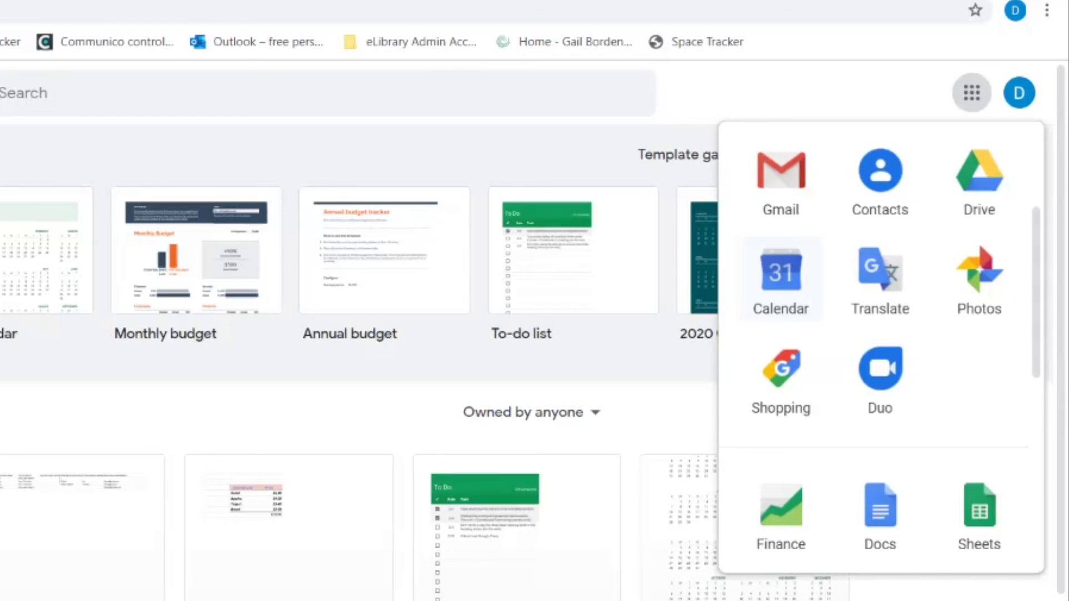
{"action": "left_click", "coordinate": [781, 279]}
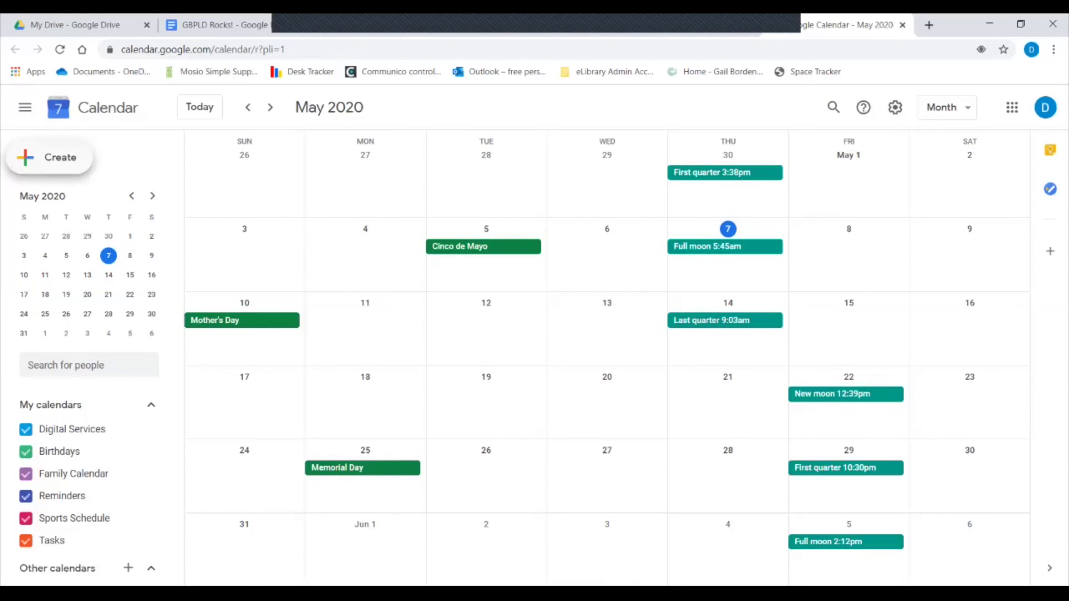
- Browse the calendar forward through June and July 2020 and return to May 2020
{"action": "key", "text": "n"}
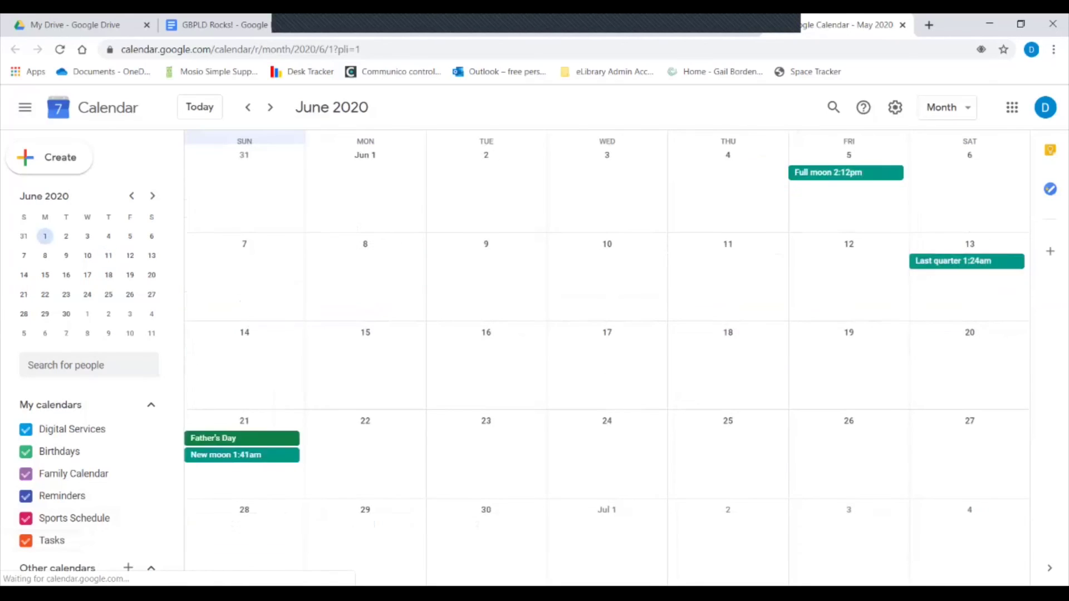
{"action": "key", "text": "n"}
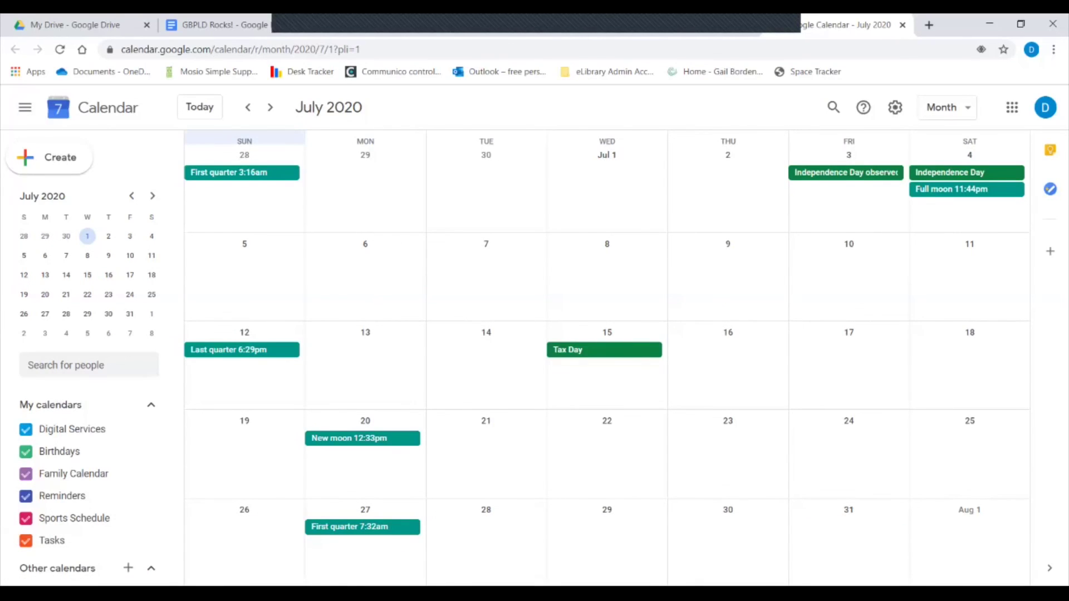
{"action": "key", "text": "p"}
{"action": "key", "text": "p"}
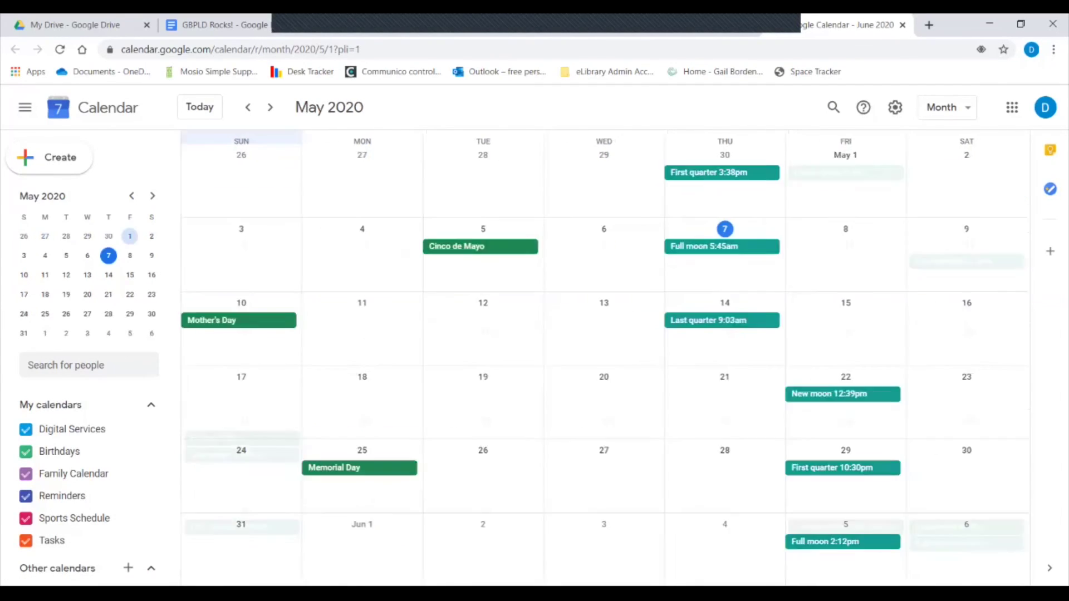